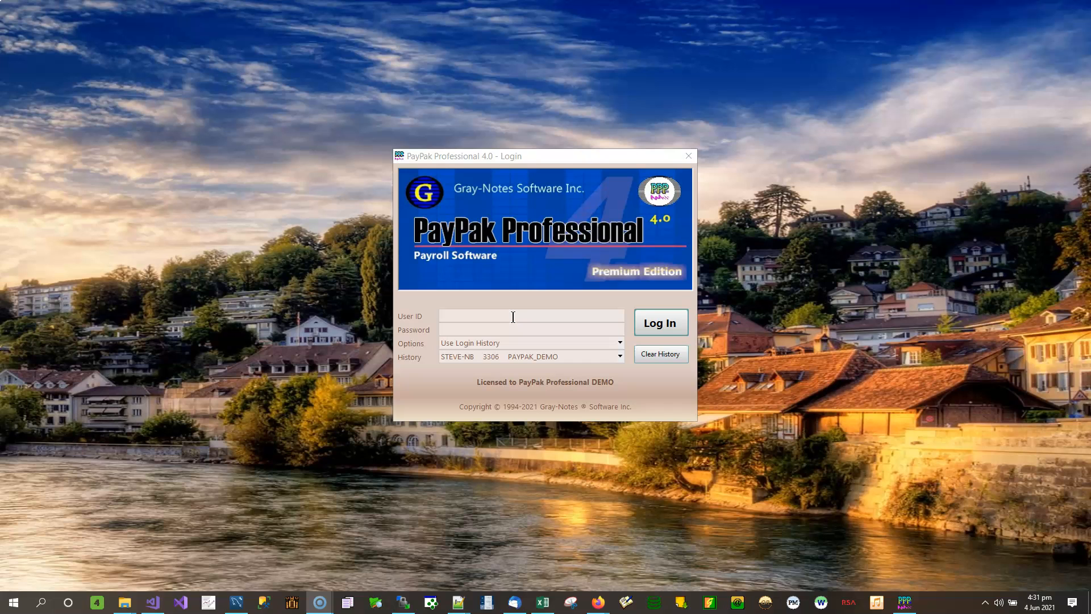
# - Log in with the user ID "sa" and the account password, keeping the saved login history option
pyautogui.click(513, 316)
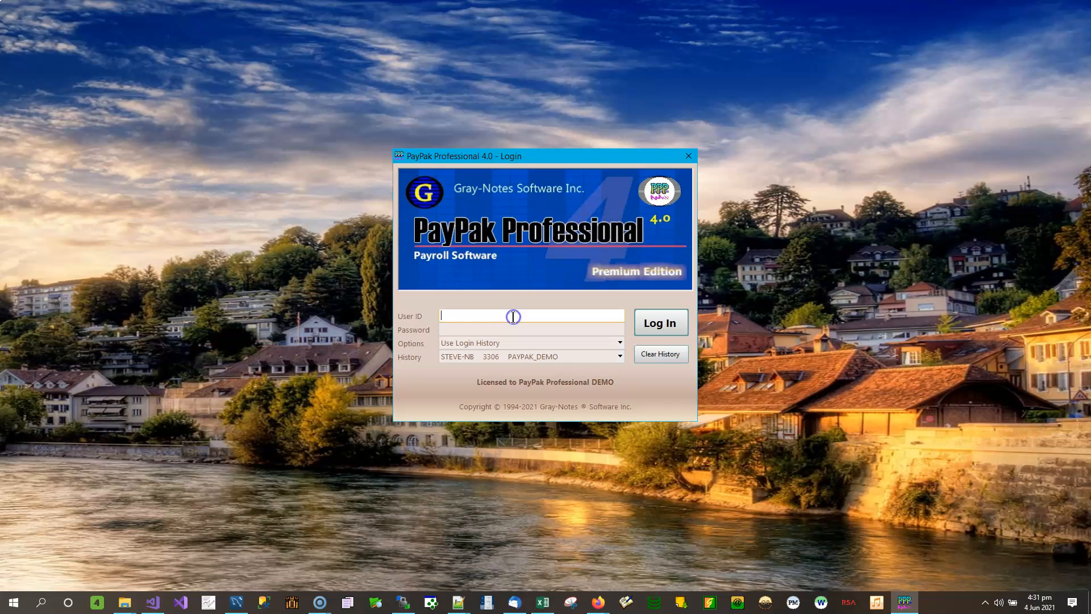
pyautogui.write('sa')
pyautogui.press('Tab')
pyautogui.write('p')
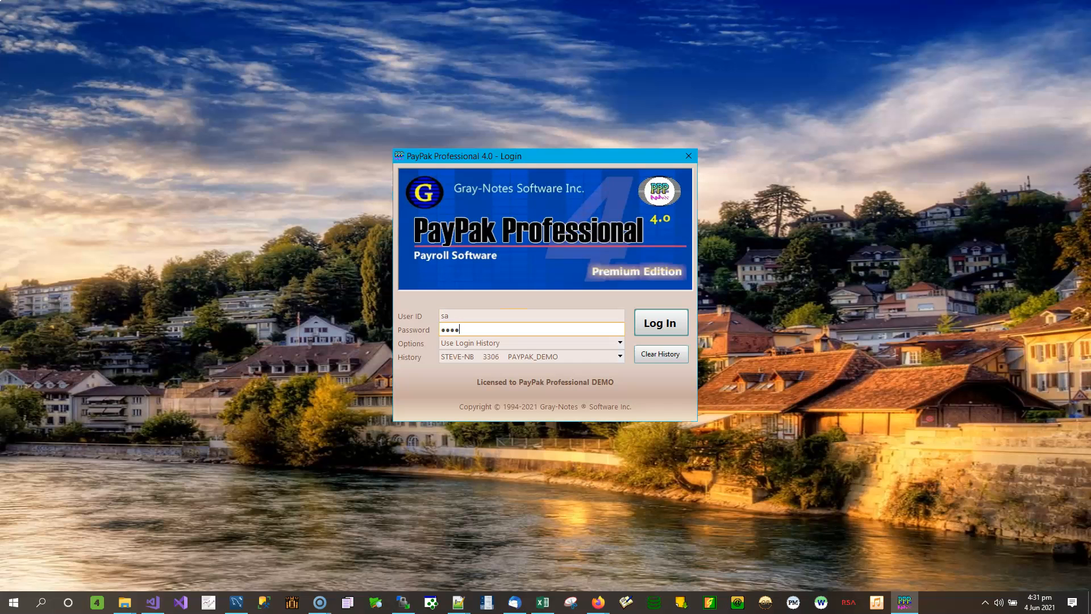
pyautogui.click(657, 323)
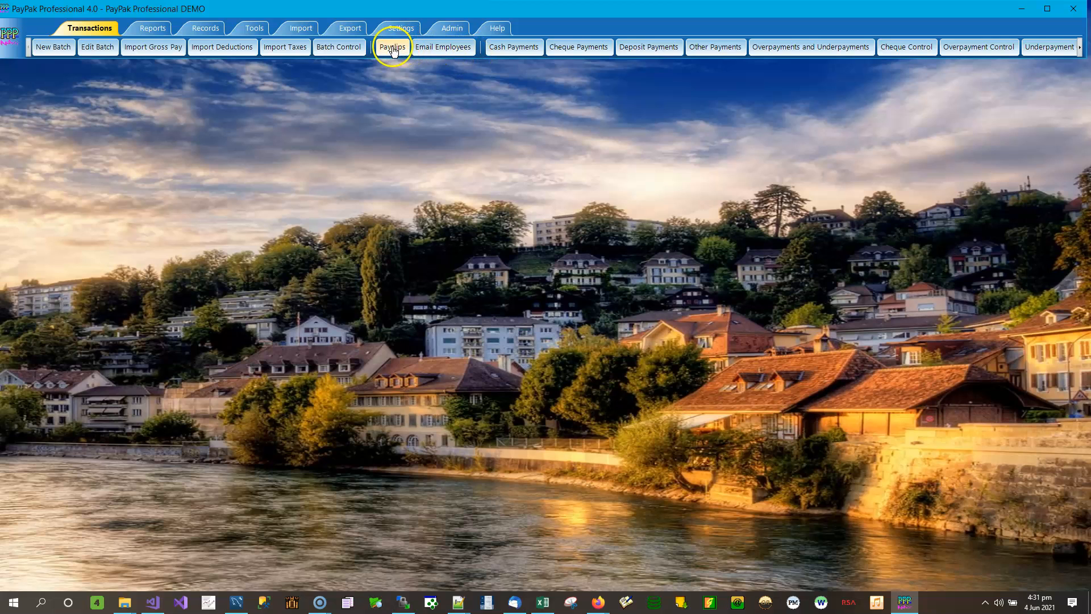
# - Open the Email Employees window and view the available criteria for selecting employees
pyautogui.click(449, 50)
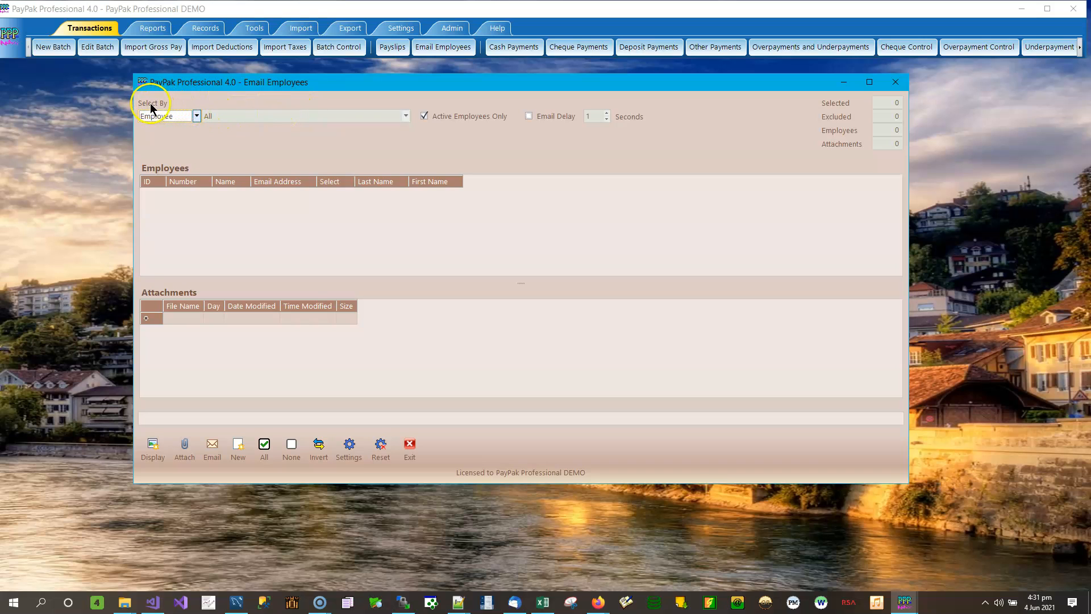
pyautogui.click(197, 117)
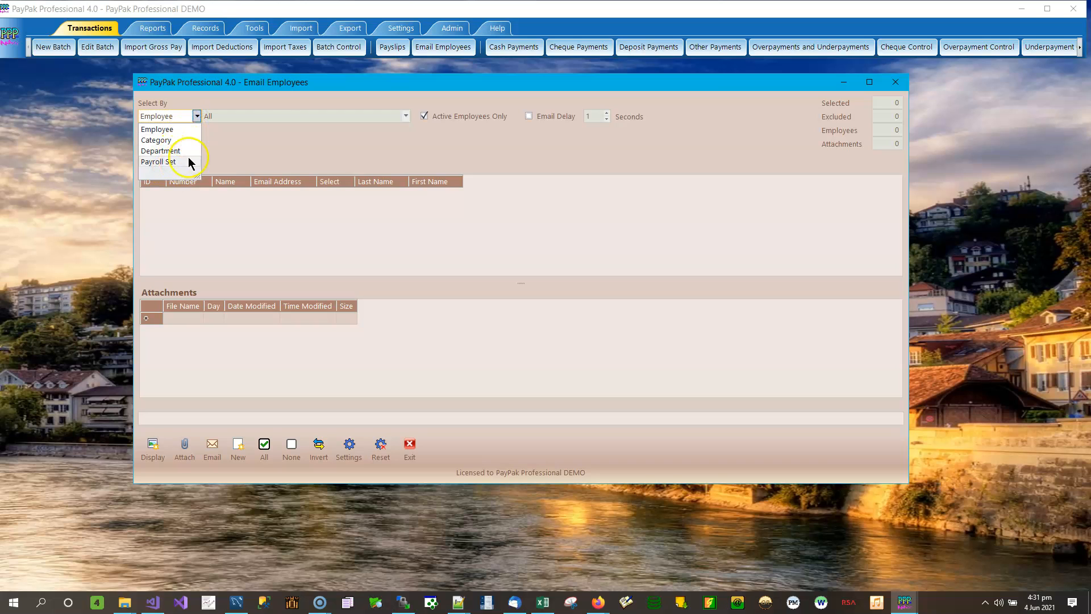
pyautogui.click(273, 101)
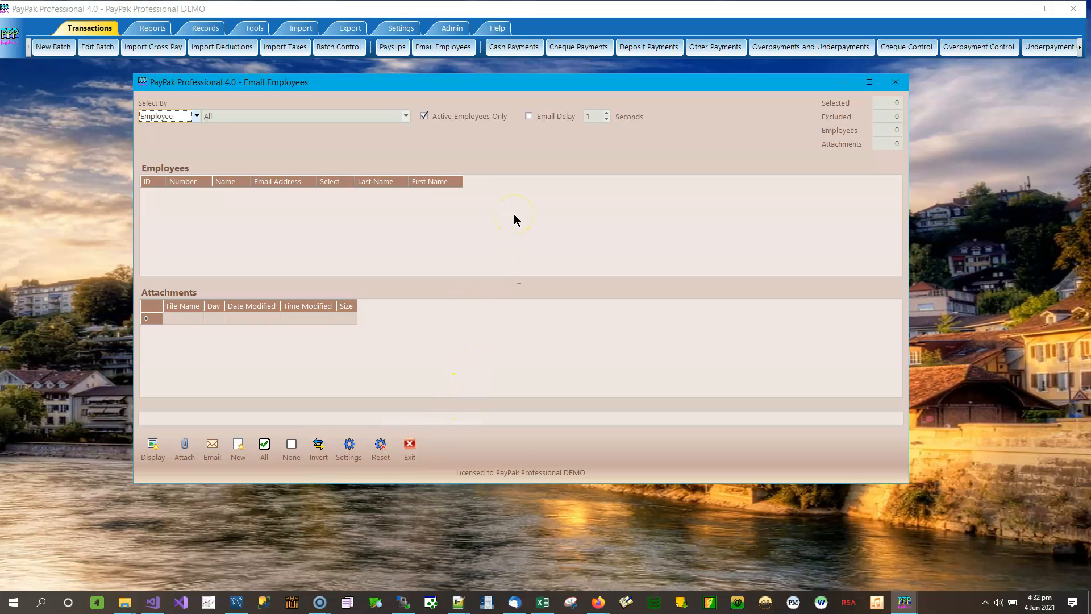
# - Display all active employees with the selection criterion set to Employee, and enlarge the window and the employee list
pyautogui.click(196, 116)
pyautogui.click(182, 129)
pyautogui.click(153, 446)
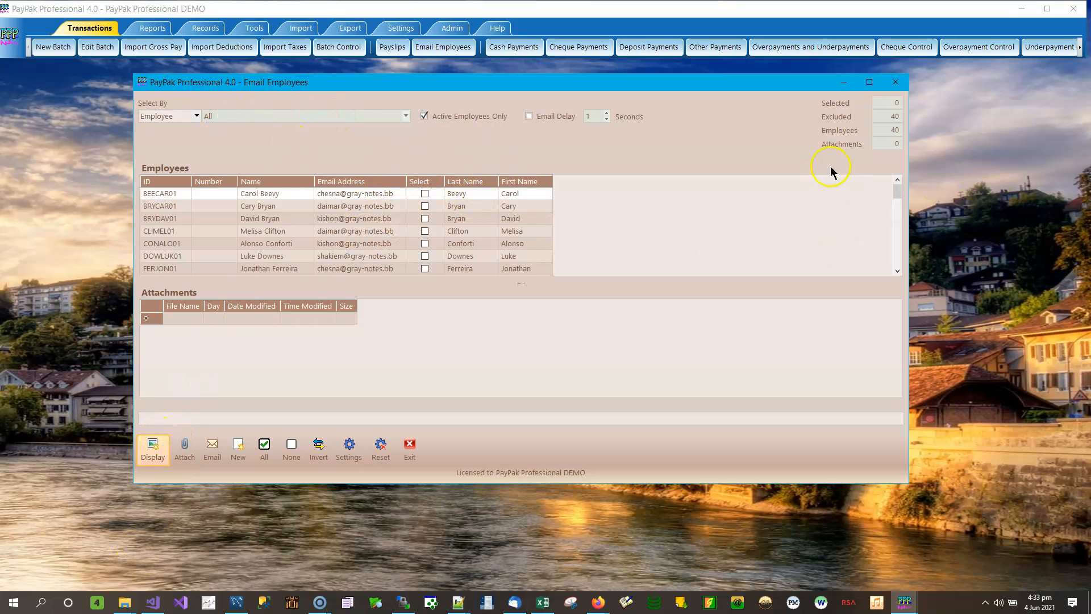
pyautogui.click(869, 82)
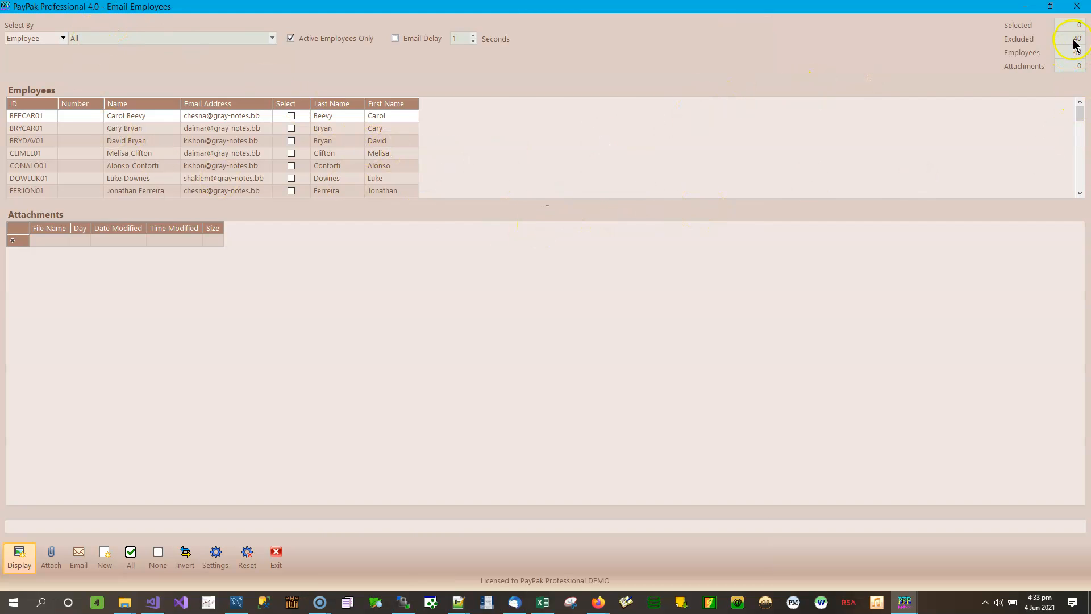
pyautogui.moveTo(547, 206); pyautogui.dragTo(555, 275)
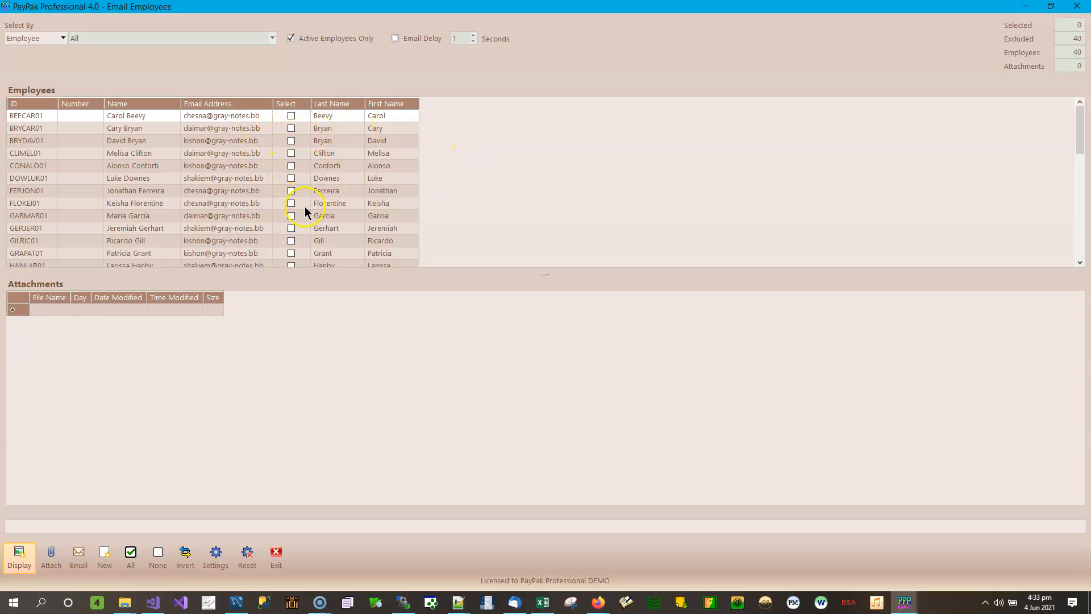
# - Try selecting the second and sixth employees and the whole list, and clear all selections
pyautogui.click(291, 128)
pyautogui.click(291, 178)
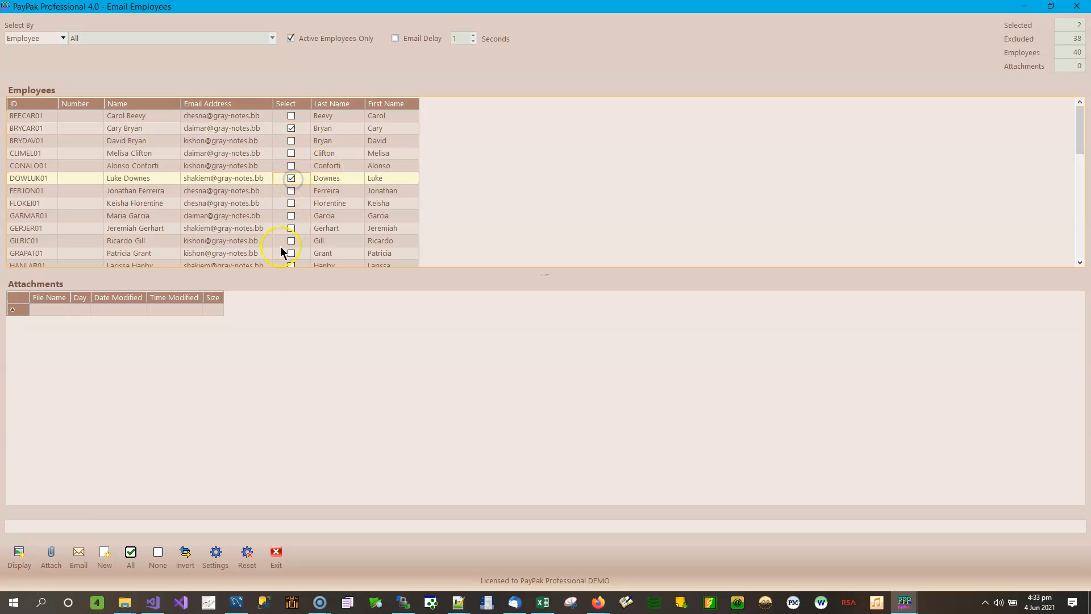
pyautogui.click(136, 559)
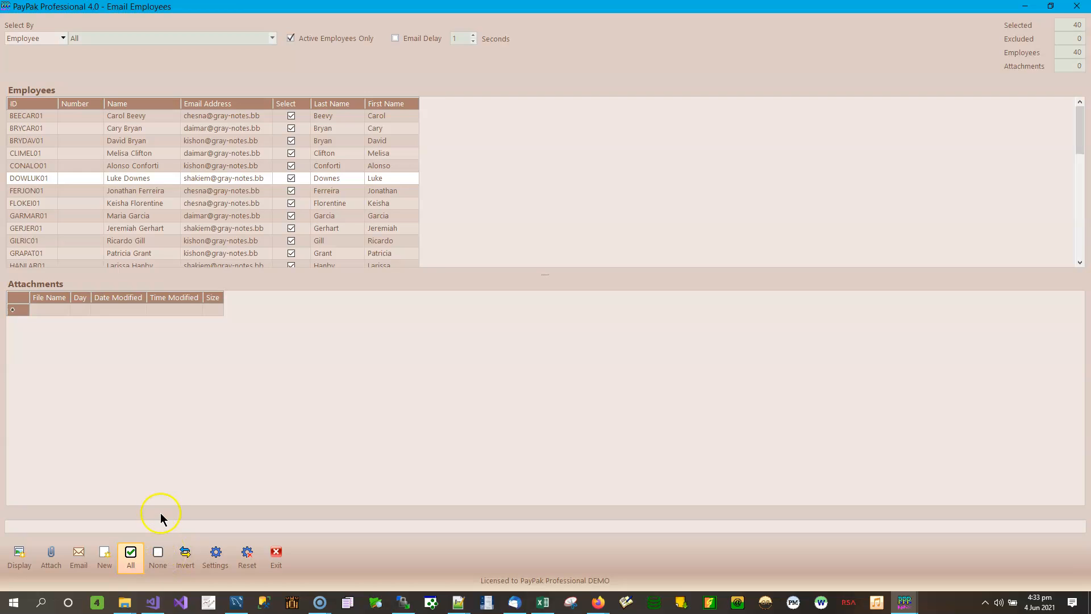
pyautogui.click(159, 556)
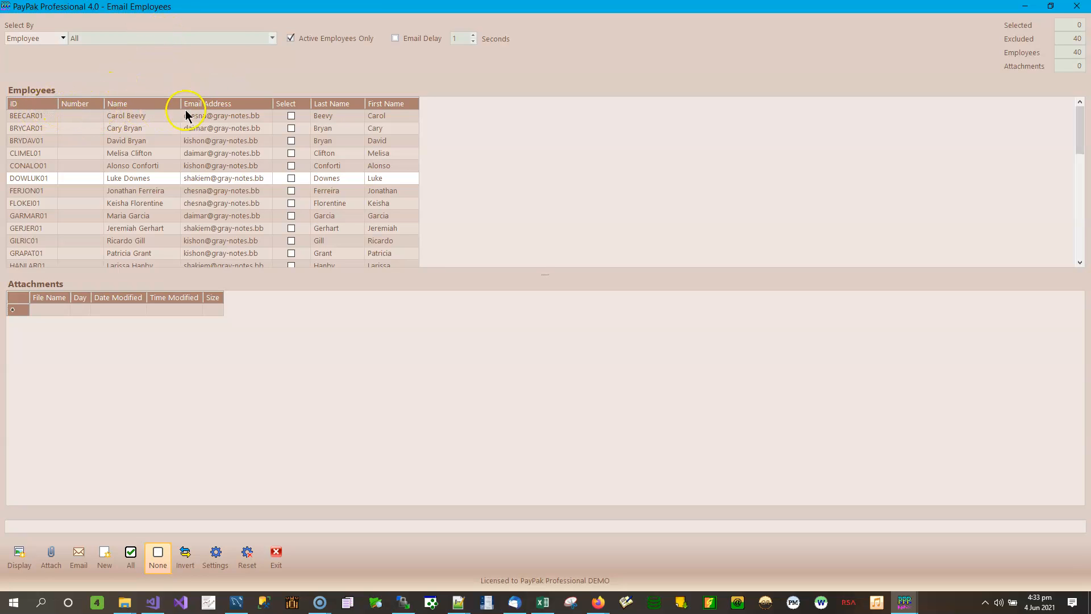
# - Sort the employee list by last name in both directions and by first name in descending order
pyautogui.click(358, 104)
pyautogui.click(359, 104)
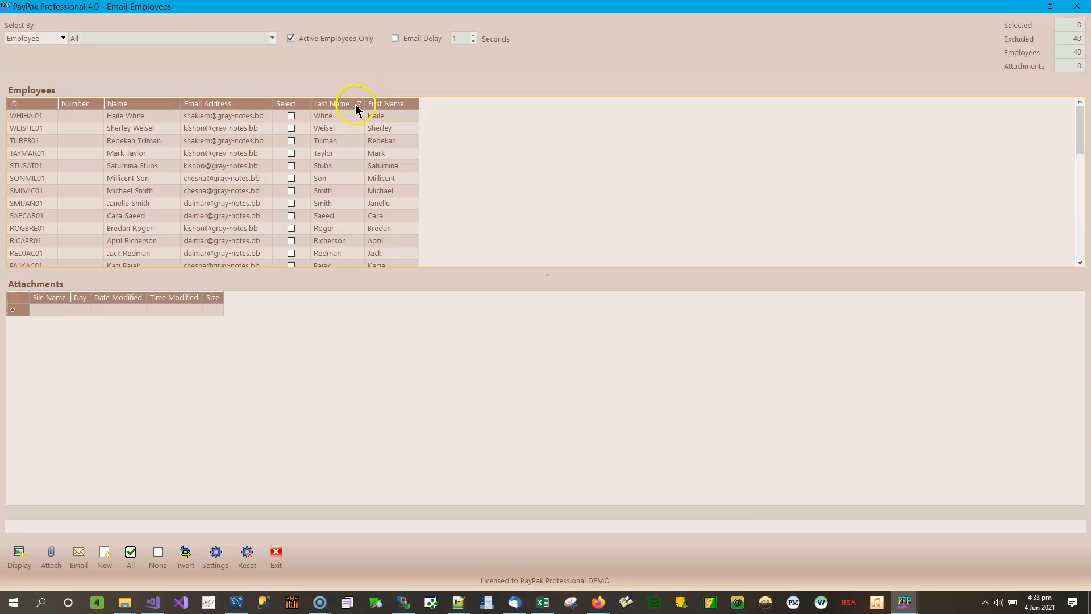
pyautogui.click(358, 103)
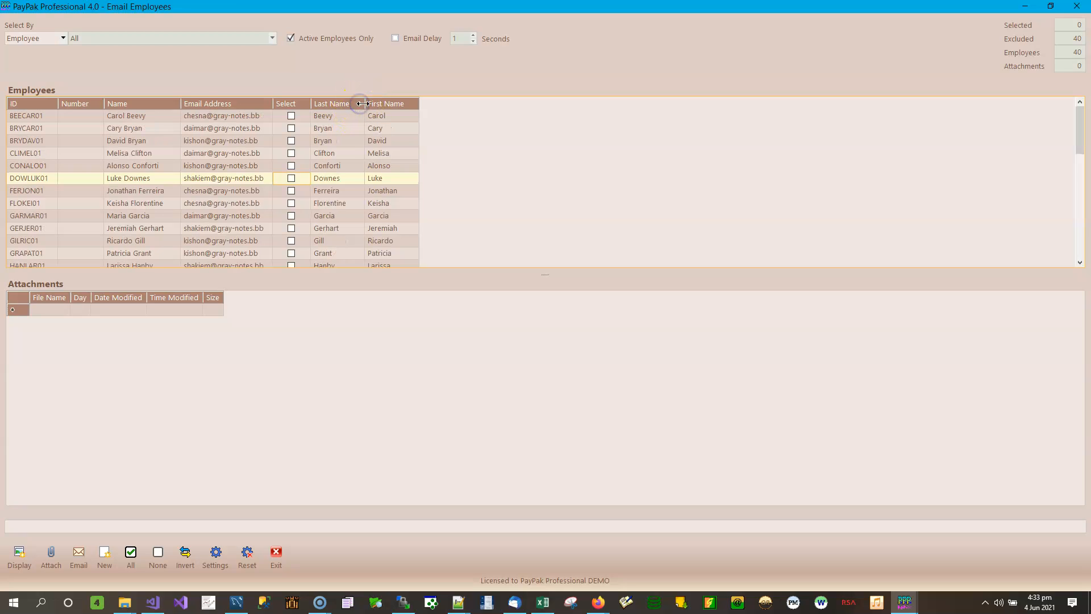
pyautogui.click(409, 104)
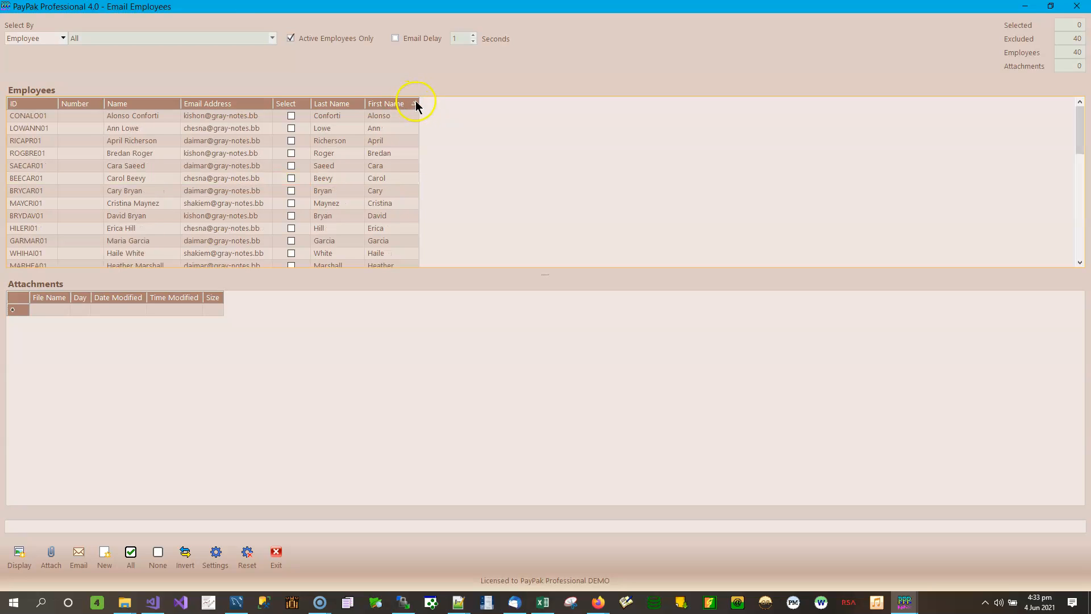
pyautogui.click(413, 105)
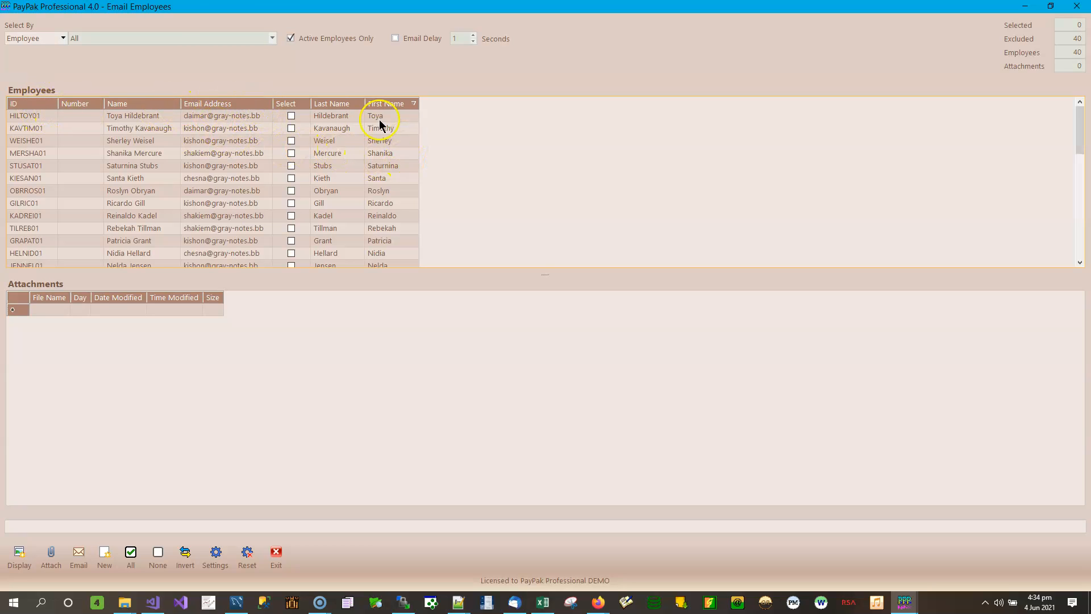
pyautogui.moveTo(1079, 117)
pyautogui.mouseDown()
pyautogui.moveTo(1080, 226)
pyautogui.moveTo(1086, 132)
pyautogui.mouseUp()
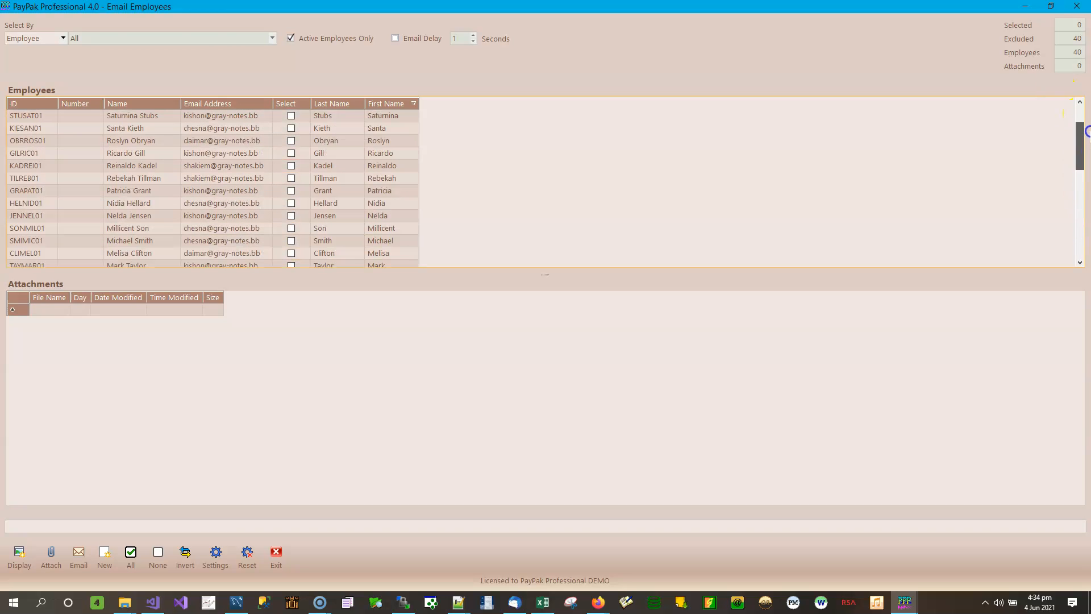
# - Filter the employees by the category Cook
pyautogui.click(63, 39)
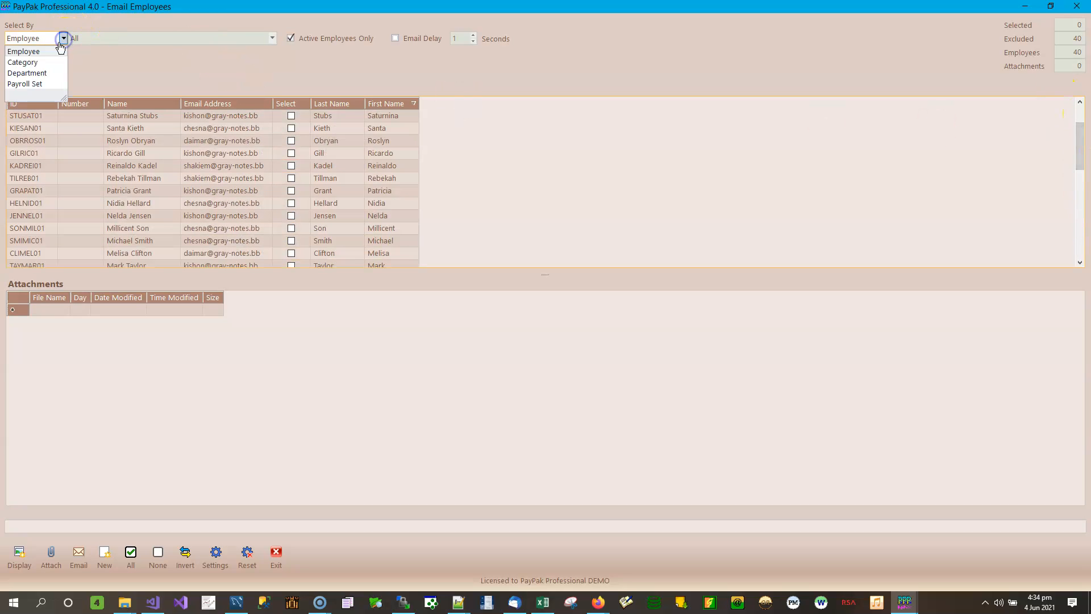
pyautogui.click(29, 62)
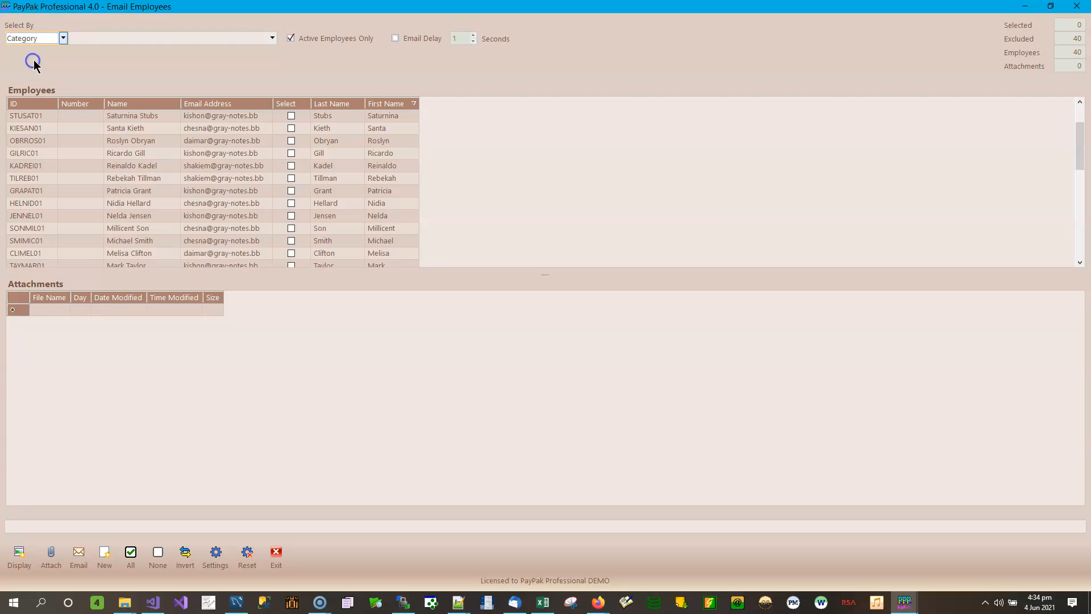
pyautogui.click(273, 38)
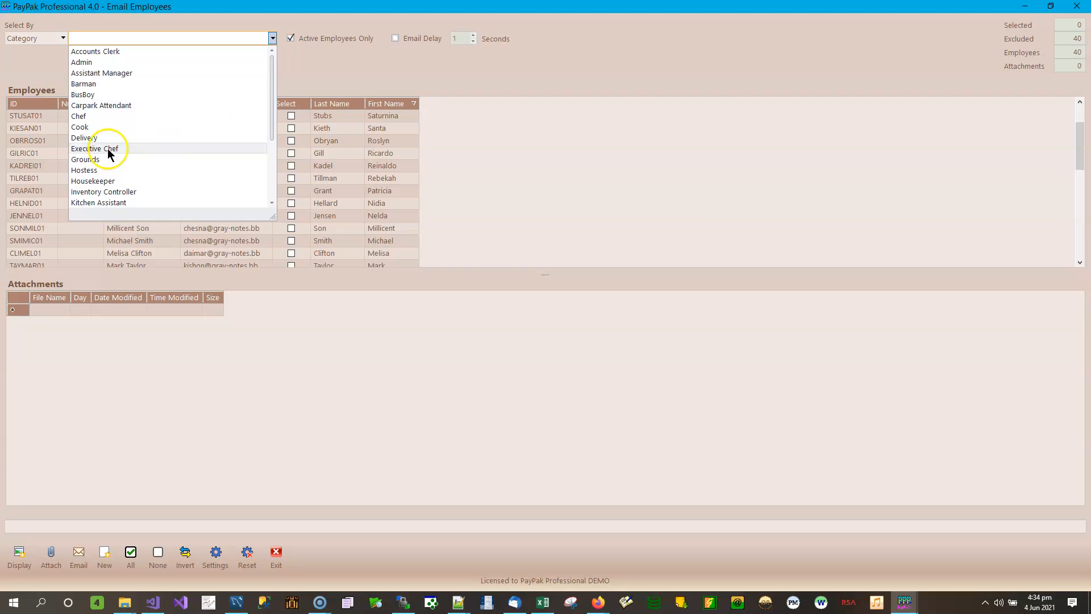
pyautogui.click(85, 127)
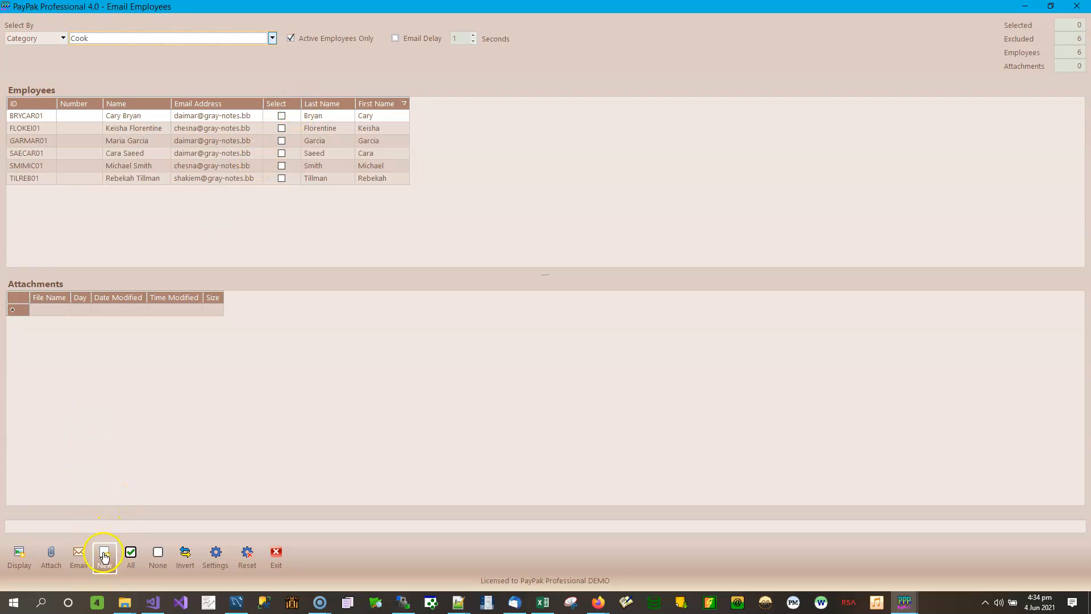
# - Select all the cooks except those in the second, fourth and sixth rows, and invert the selection
pyautogui.click(132, 553)
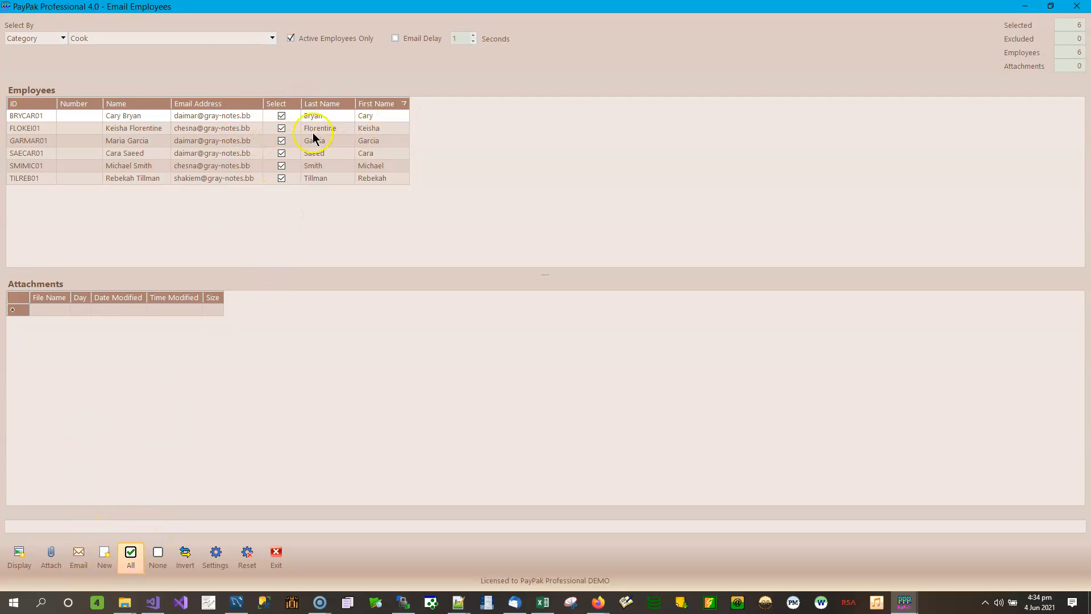
pyautogui.click(281, 127)
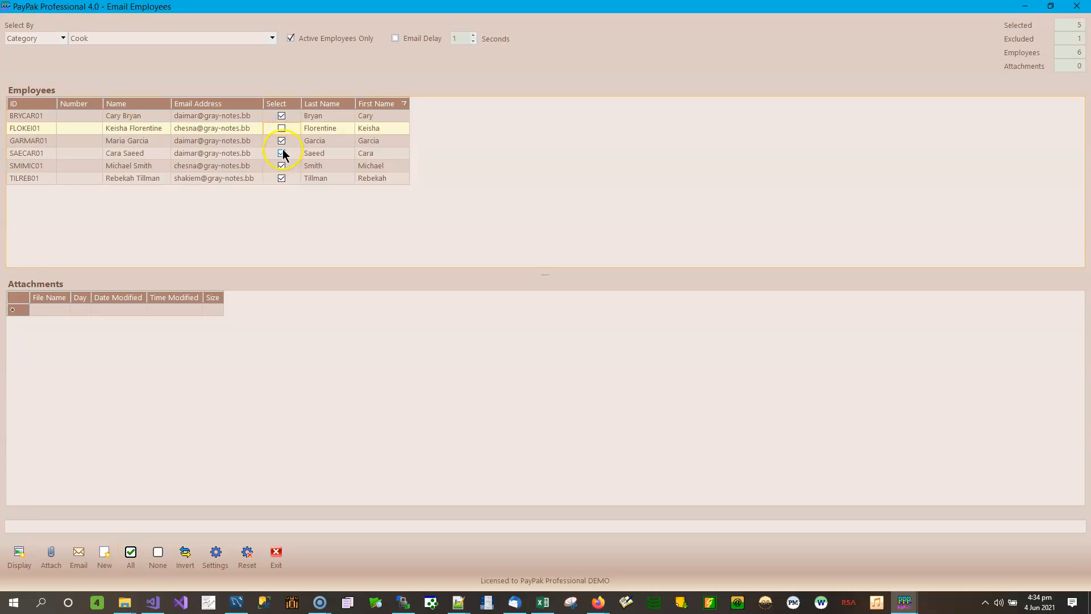
pyautogui.click(282, 151)
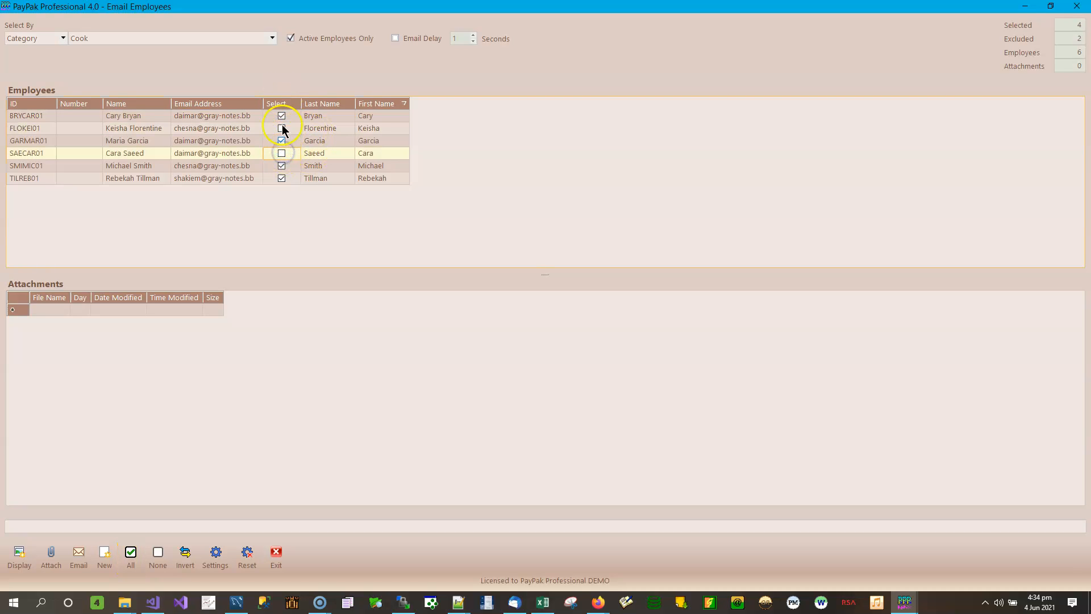
pyautogui.click(280, 177)
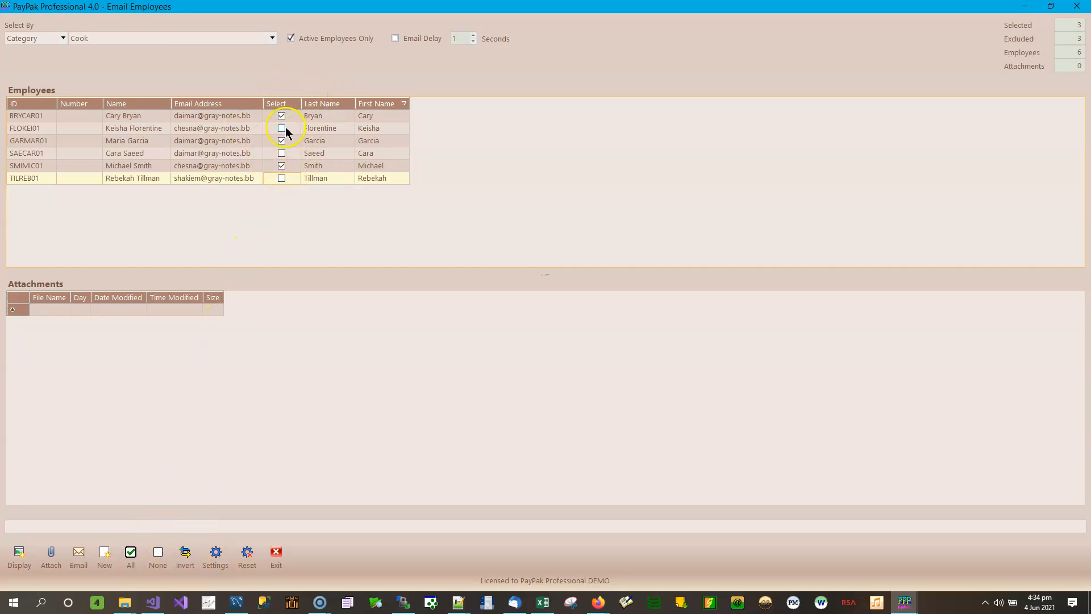
pyautogui.click(186, 554)
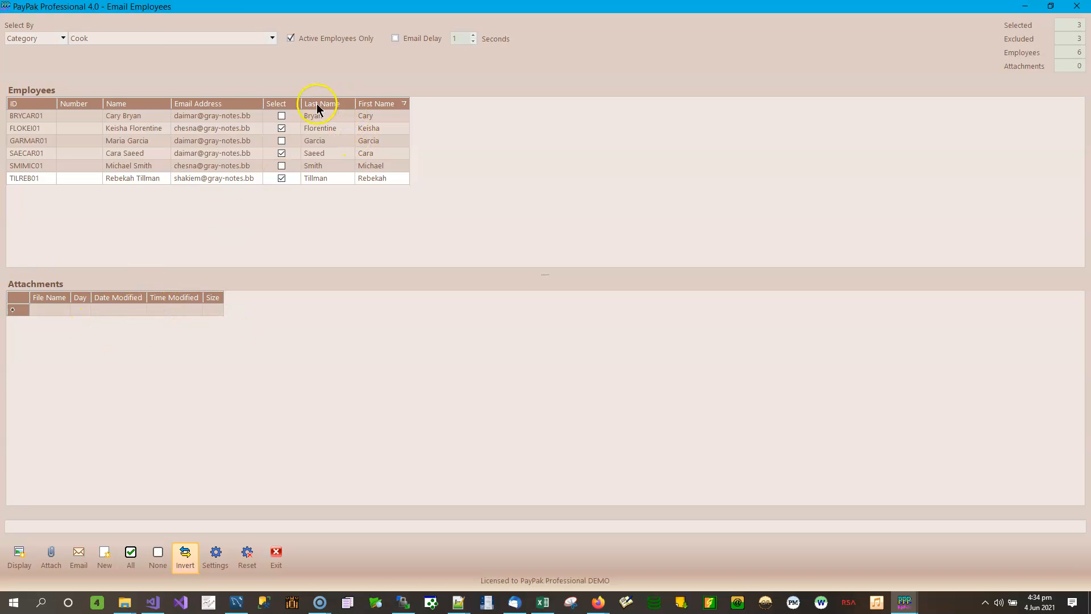
# - Filter the employees by department, showing Oistins first and finishing with Wotton Terrace
pyautogui.click(273, 38)
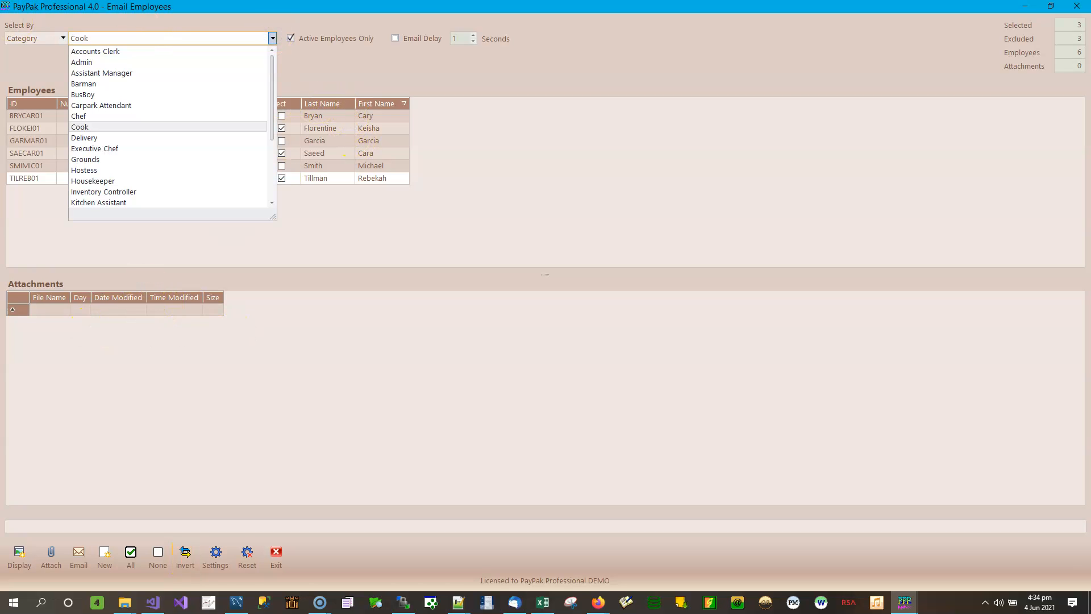
pyautogui.click(62, 38)
pyautogui.click(35, 73)
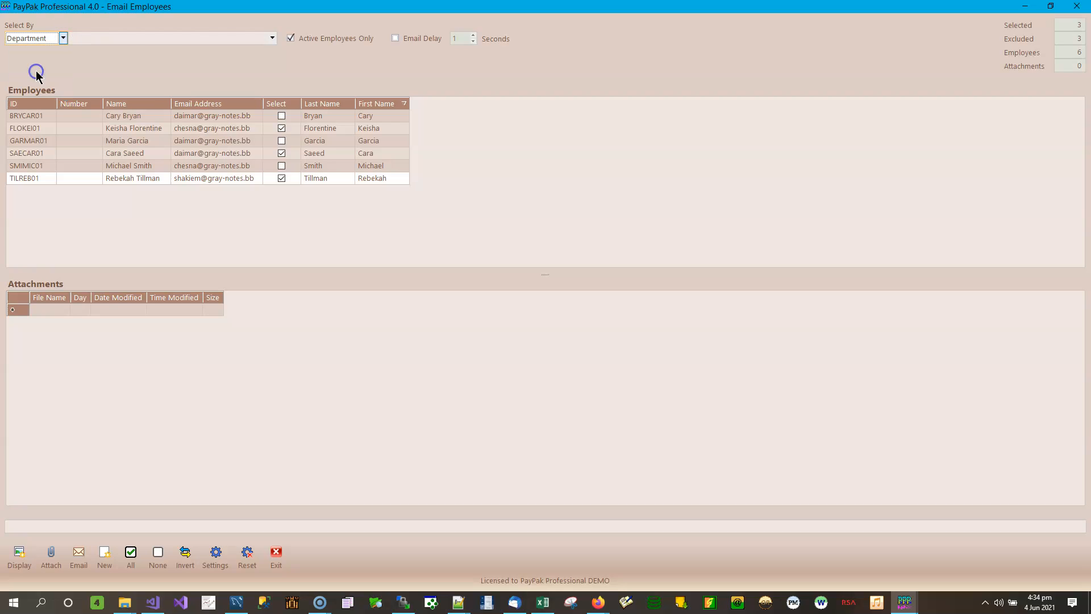
pyautogui.click(273, 39)
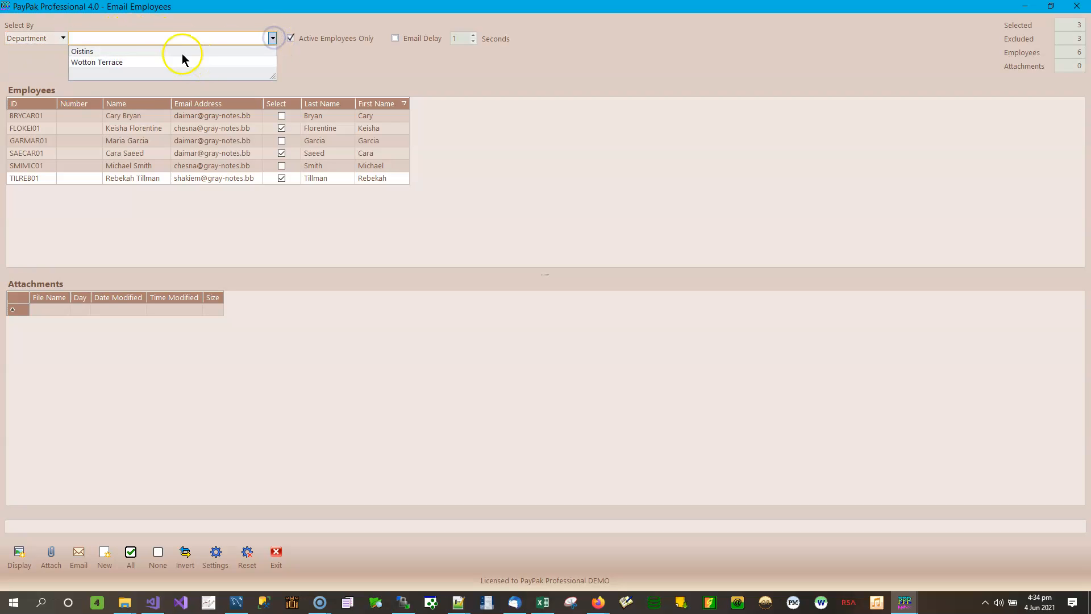
pyautogui.click(144, 53)
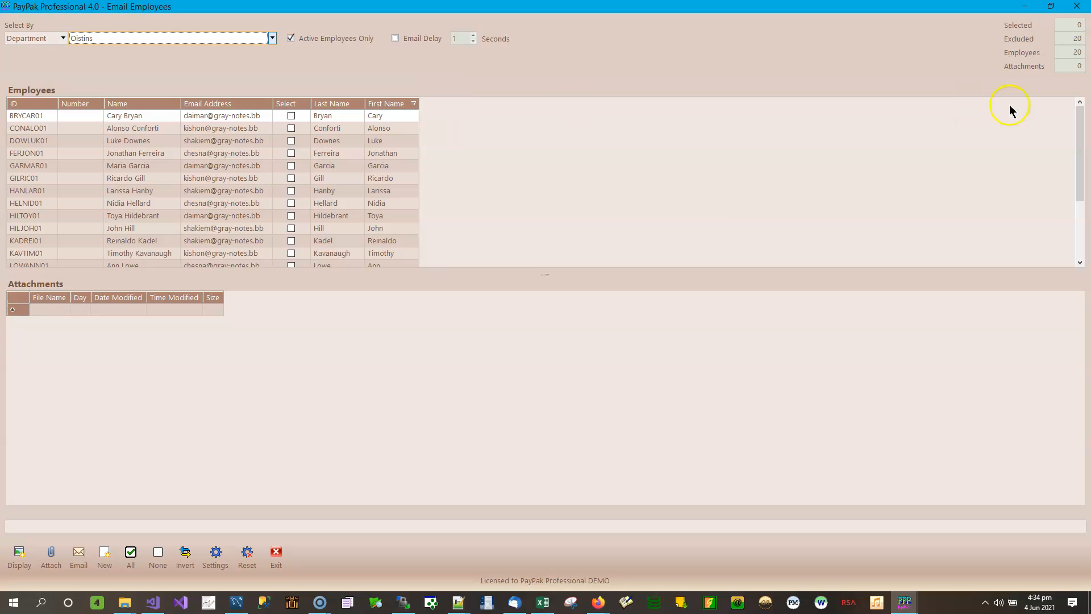
pyautogui.click(273, 38)
pyautogui.click(224, 64)
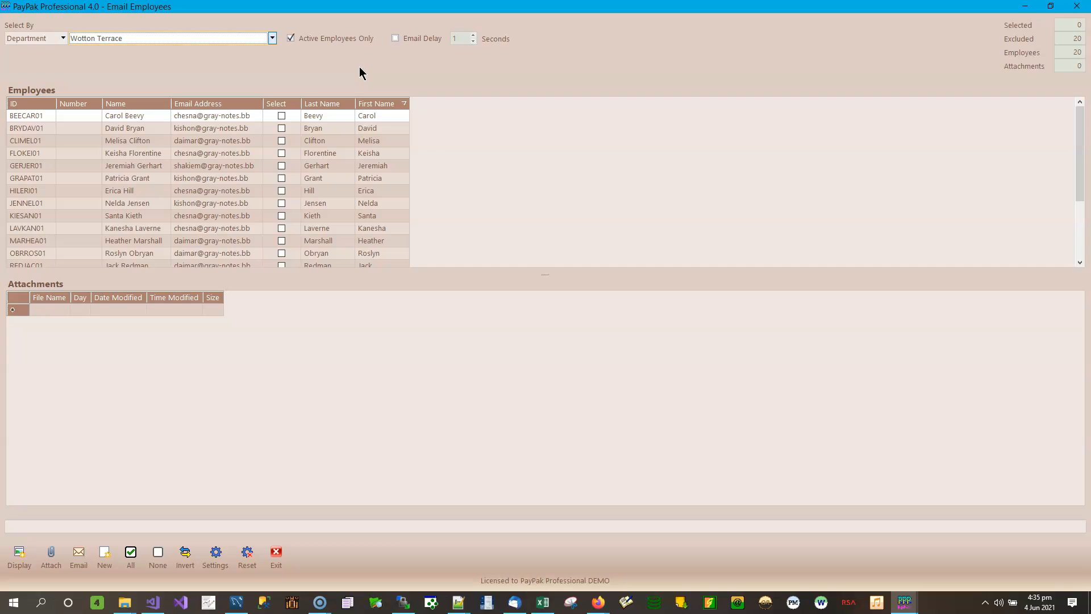
# - Turn off the Active Employees Only filter to view the full department list, and turn it back on
pyautogui.click(340, 38)
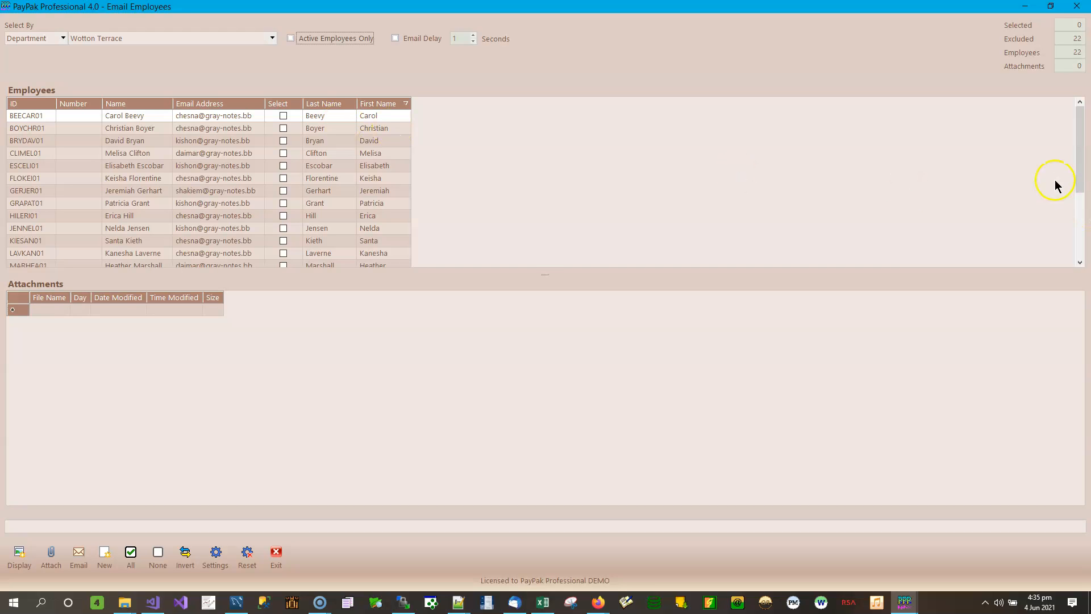
pyautogui.moveTo(1079, 138)
pyautogui.mouseDown()
pyautogui.moveTo(1083, 242)
pyautogui.moveTo(1073, 142)
pyautogui.mouseUp()
pyautogui.click(293, 38)
# - Enable the email delay and set it to 10 seconds
pyautogui.click(405, 45)
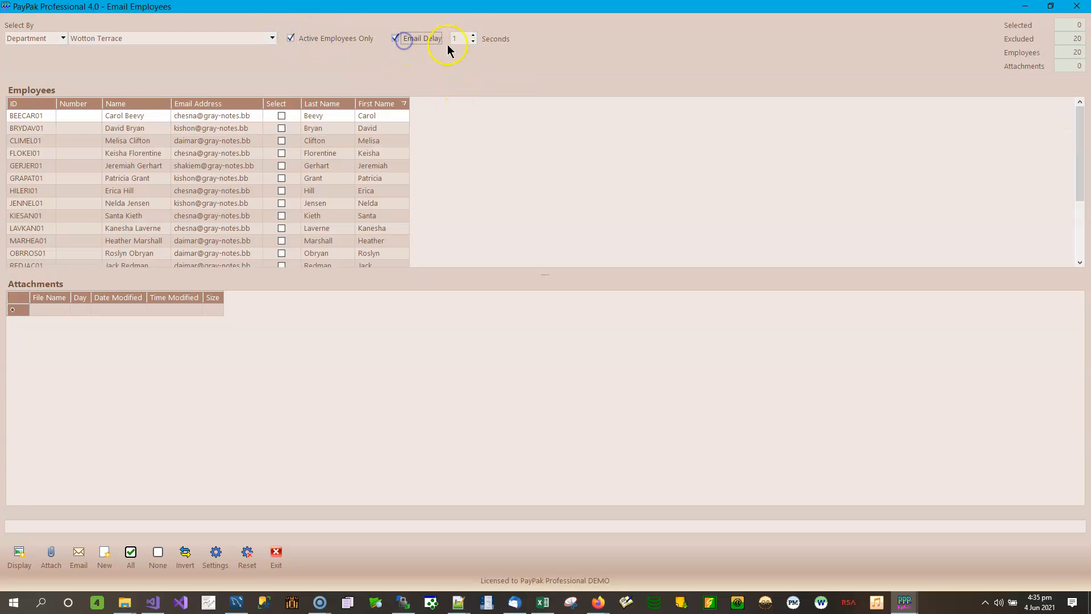
pyautogui.click(473, 35)
pyautogui.click(473, 43)
pyautogui.click(474, 42)
pyautogui.click(474, 42)
pyautogui.click(474, 36)
pyautogui.click(473, 36)
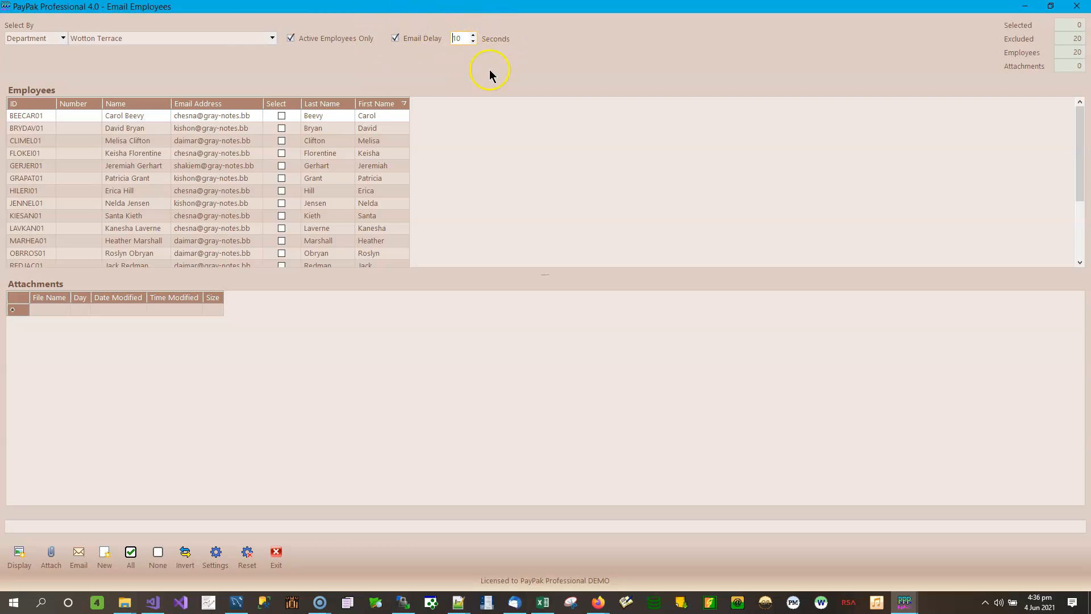
pyautogui.click(437, 35)
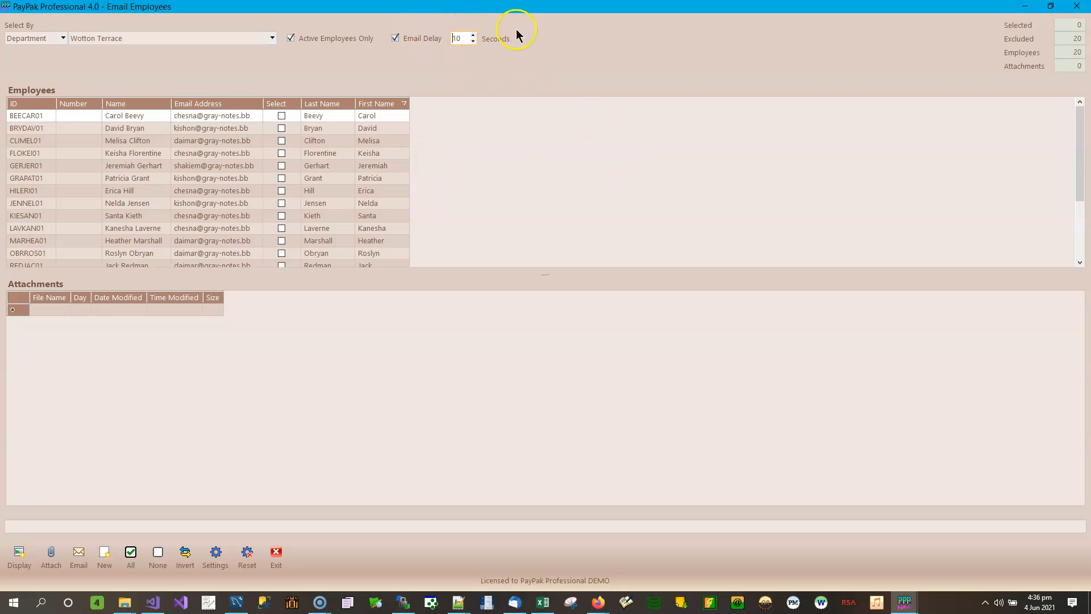
# - Turn off the email delay and filter the employees by the Monthly Payroll Oistins payroll set
pyautogui.click(417, 43)
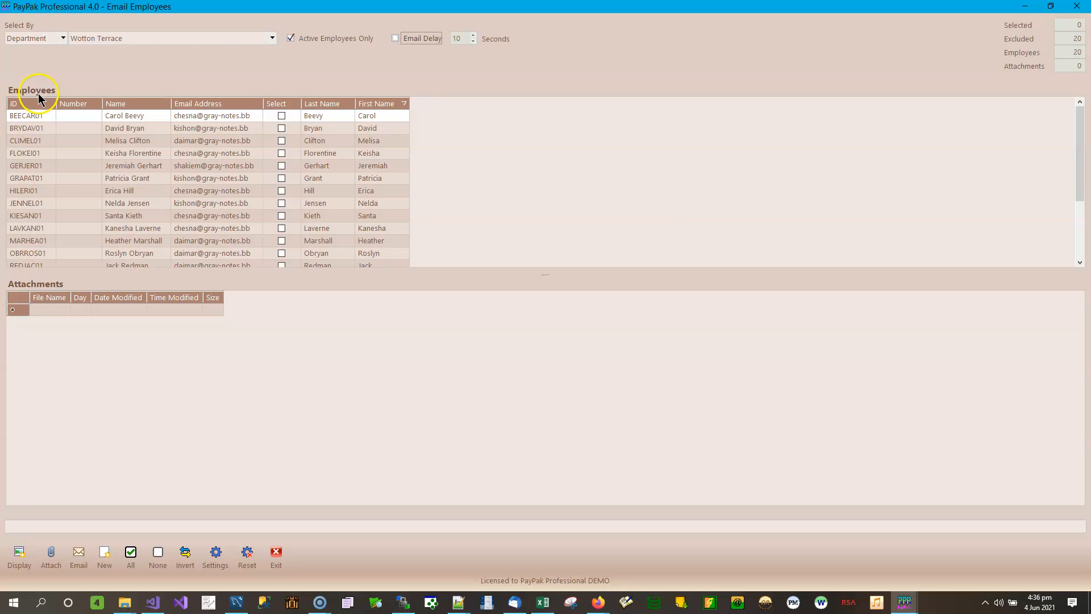
pyautogui.click(62, 38)
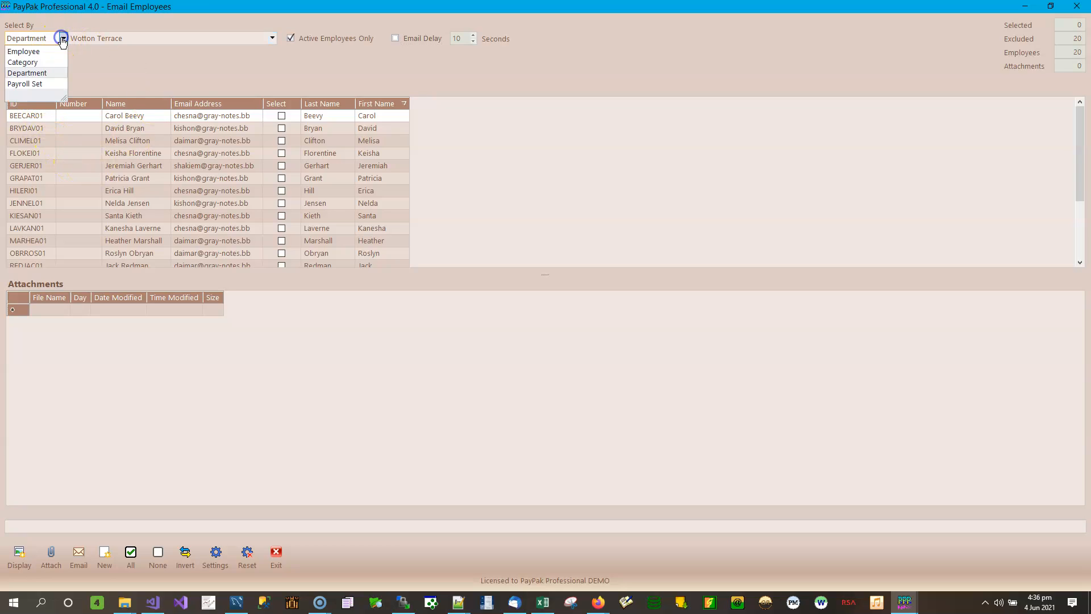
pyautogui.click(35, 83)
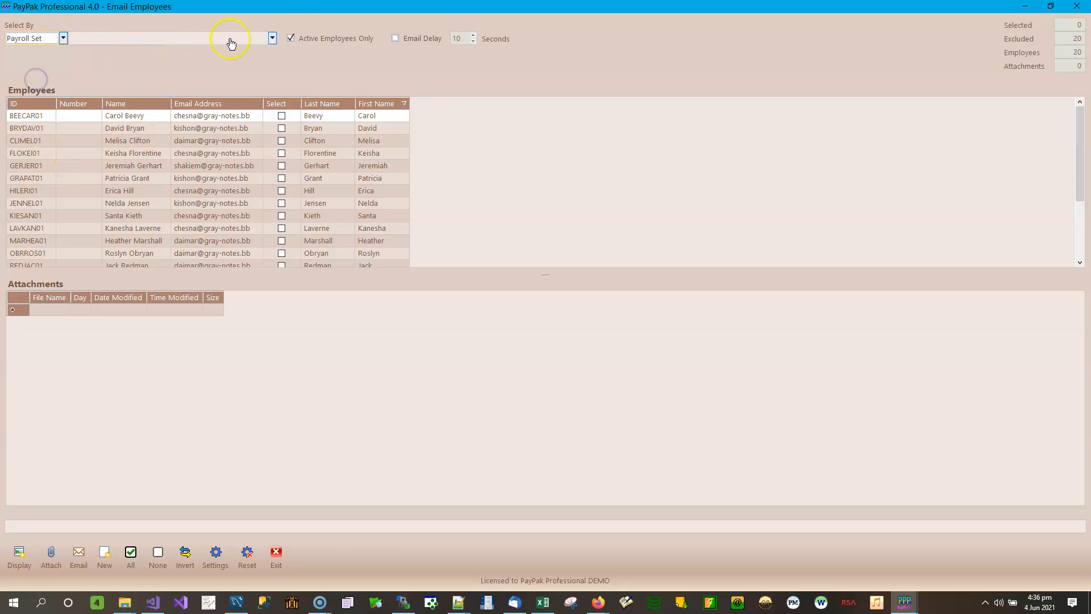
pyautogui.click(275, 38)
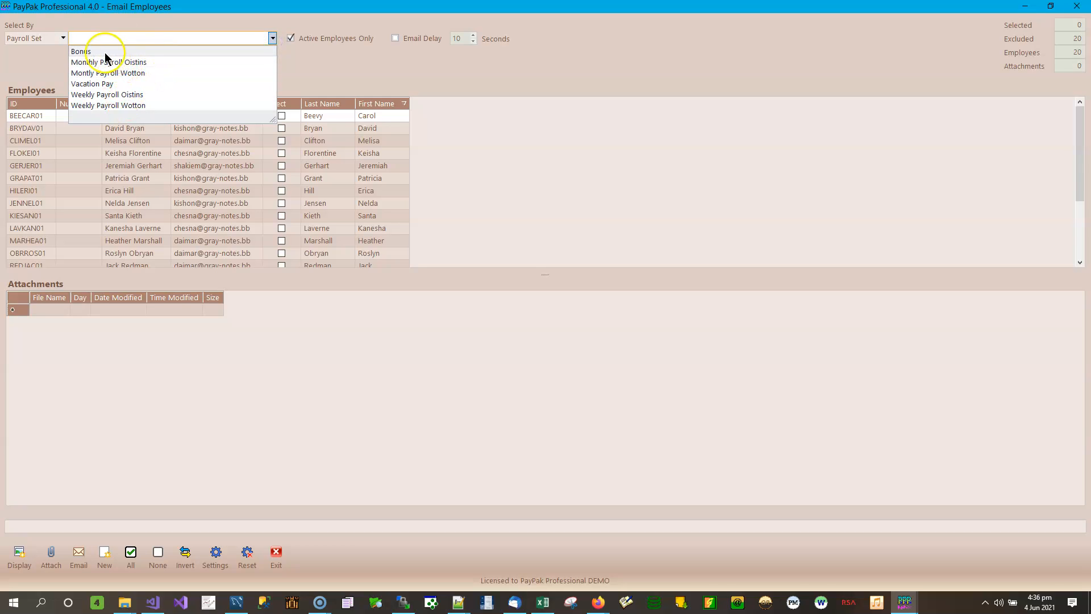
pyautogui.click(116, 62)
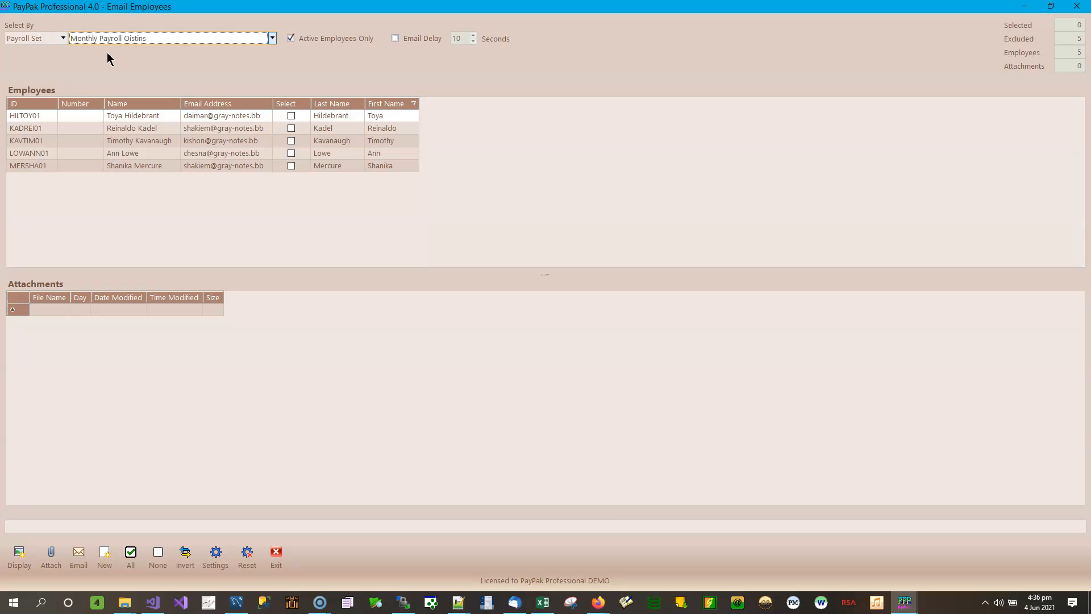
# - Go through the following payroll sets to Weekly Payroll Wotton and select all of its employees
pyautogui.press('Down')
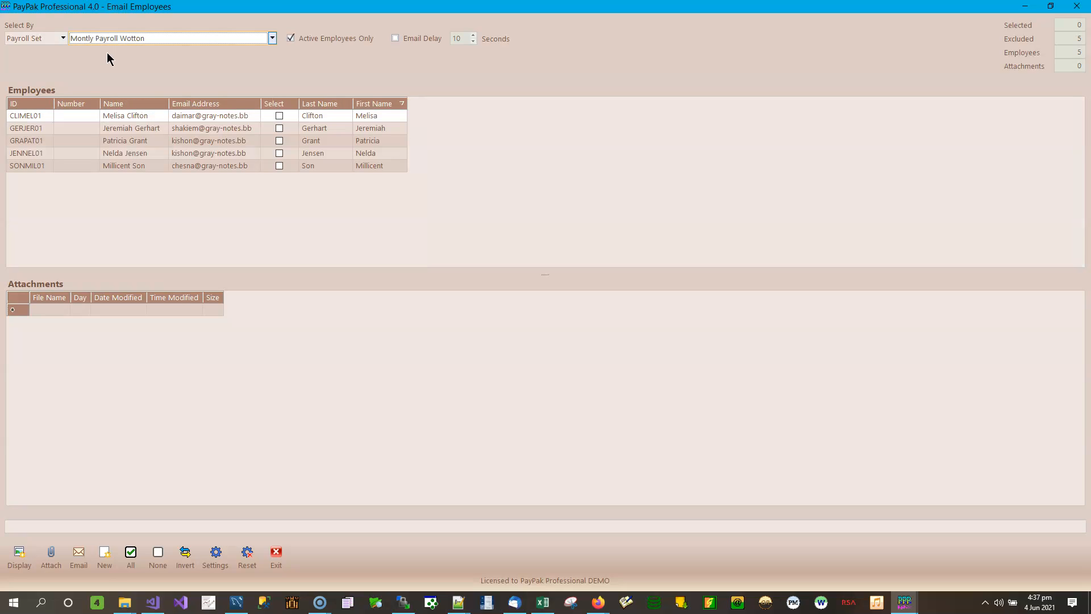
pyautogui.press('Down')
pyautogui.press('Down')
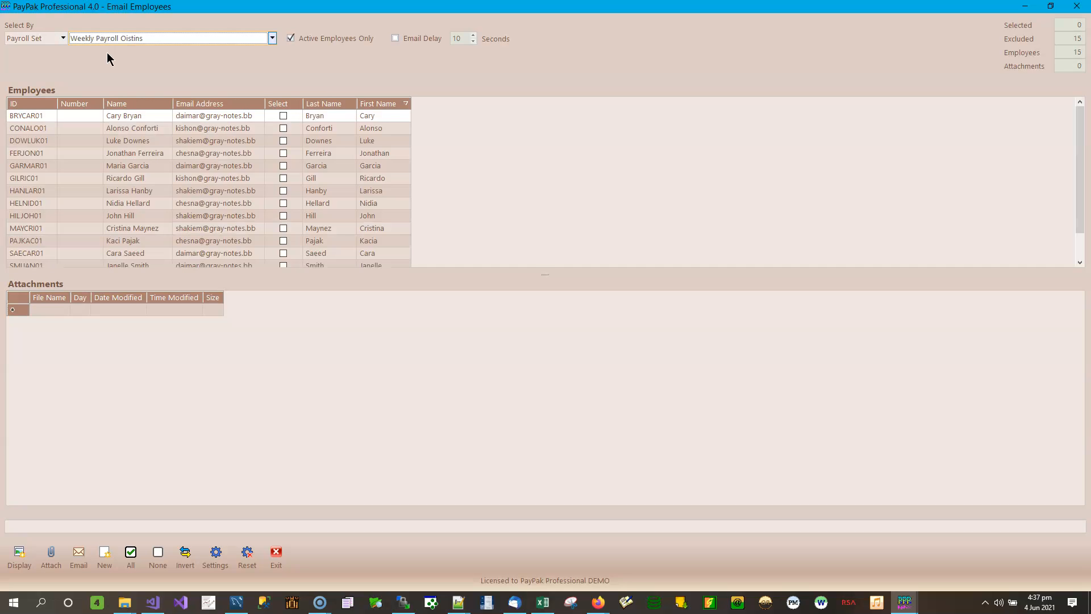
pyautogui.press('Down')
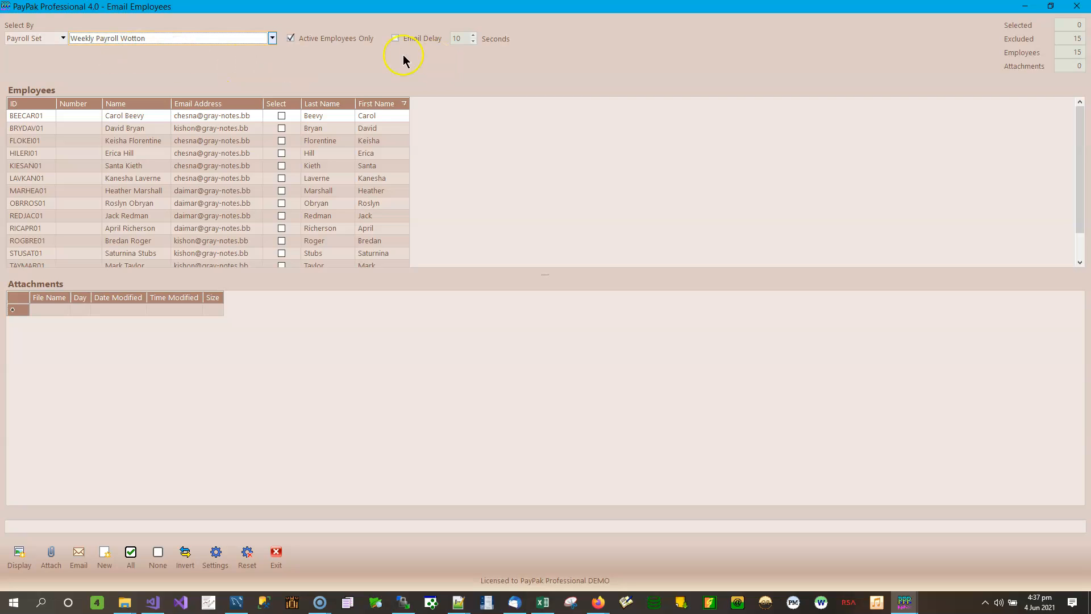
pyautogui.click(128, 556)
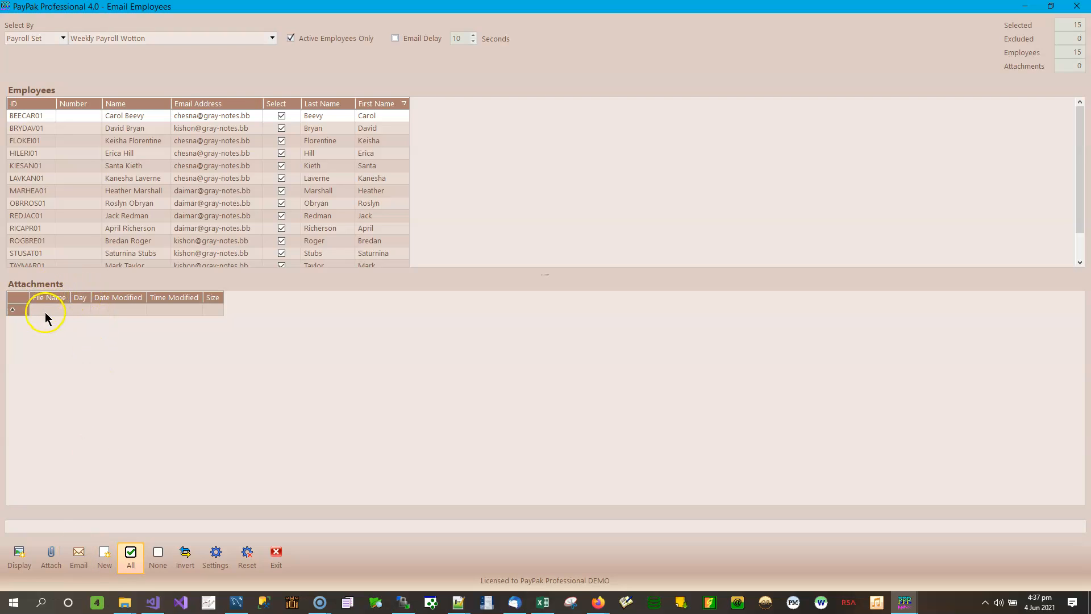
# - Start attaching files, browse to the Staff Notices folder in Demo Files on drive C, and move and enlarge the file dialog
pyautogui.click(115, 310)
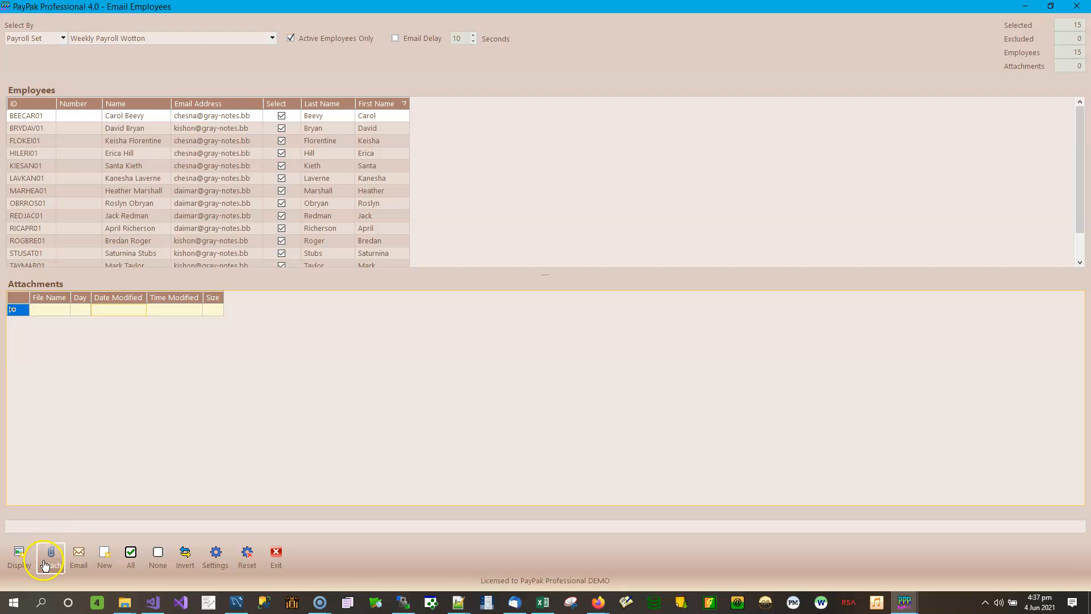
pyautogui.click(51, 565)
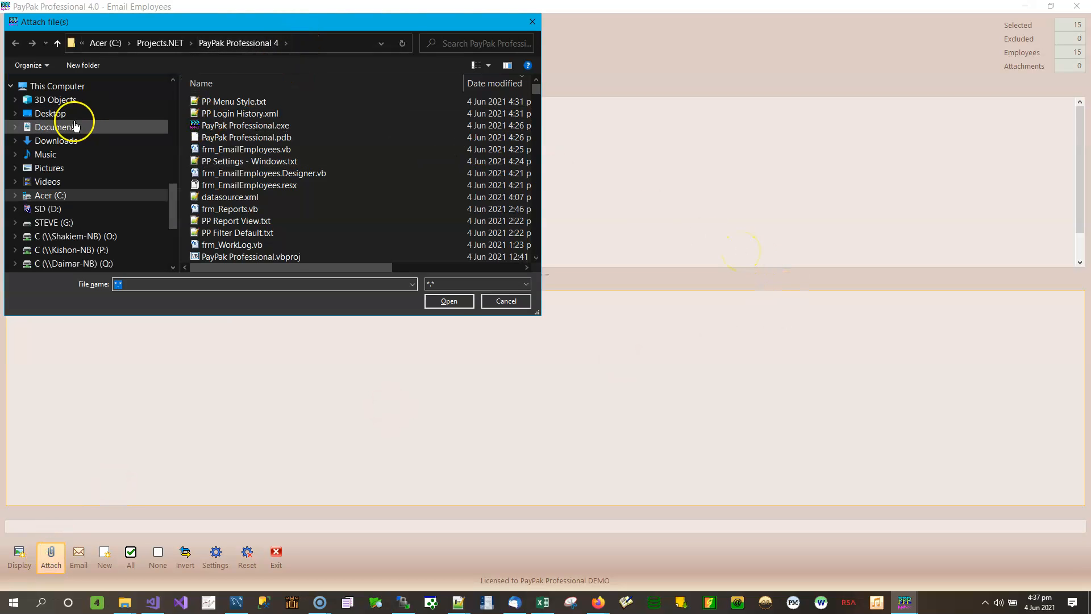
pyautogui.click(67, 196)
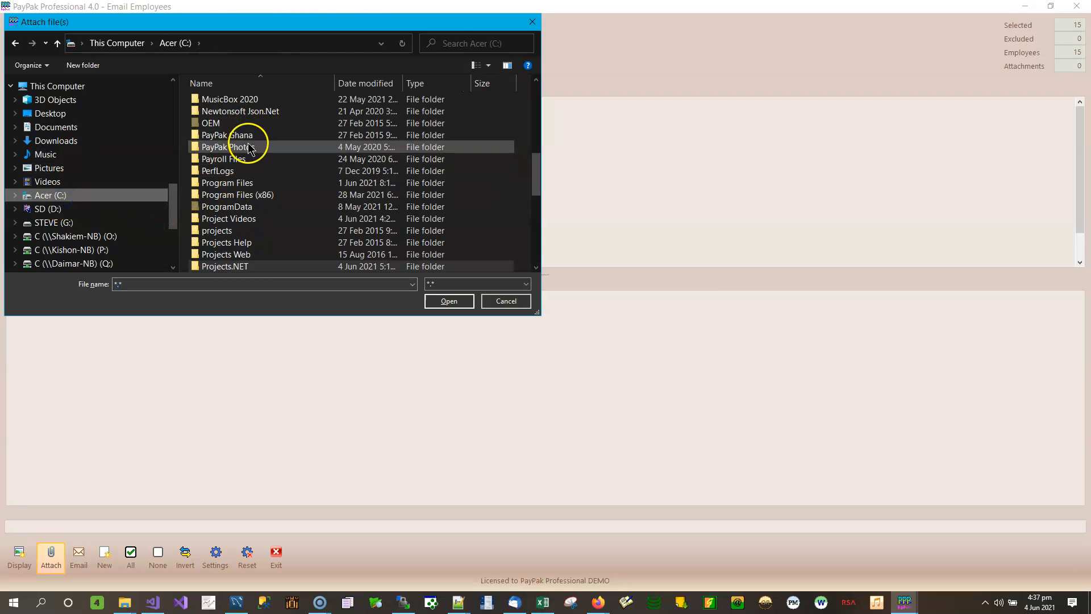
pyautogui.moveTo(536, 174); pyautogui.dragTo(540, 100)
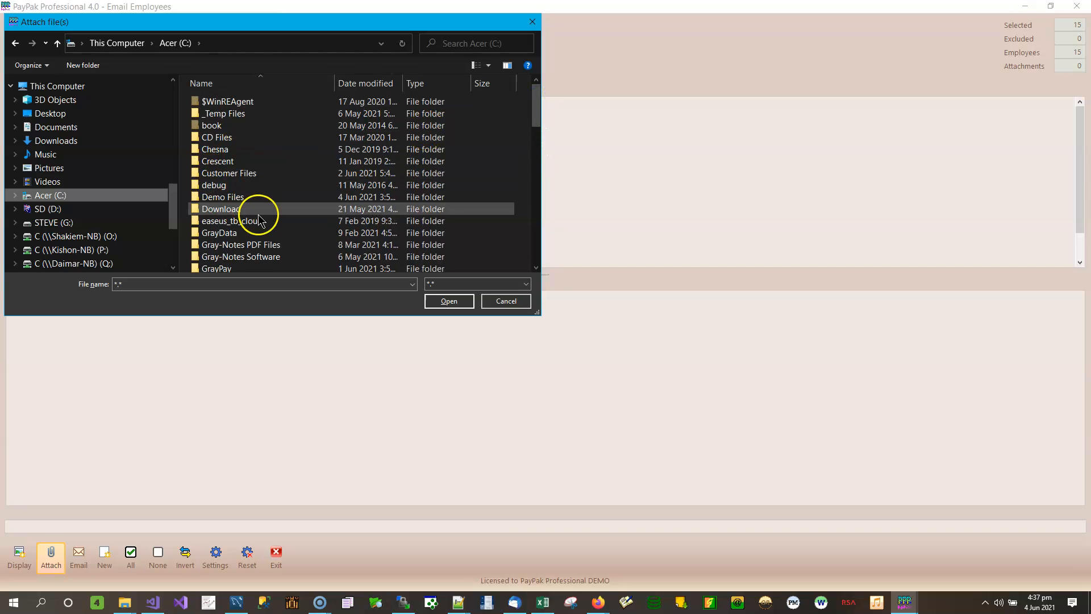
pyautogui.click(250, 197)
pyautogui.doubleClick(250, 198)
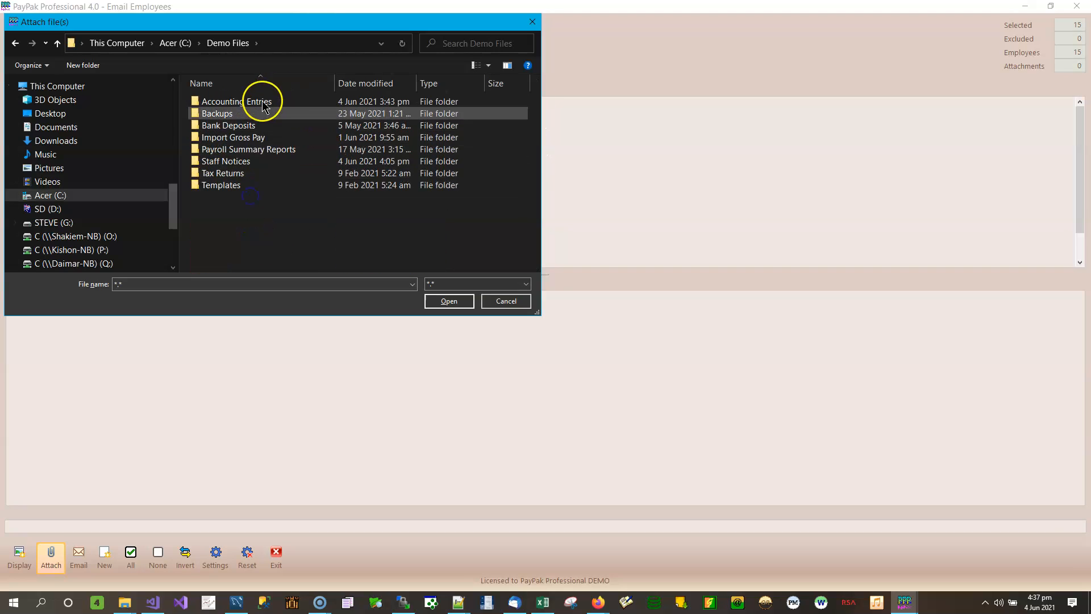
pyautogui.doubleClick(253, 162)
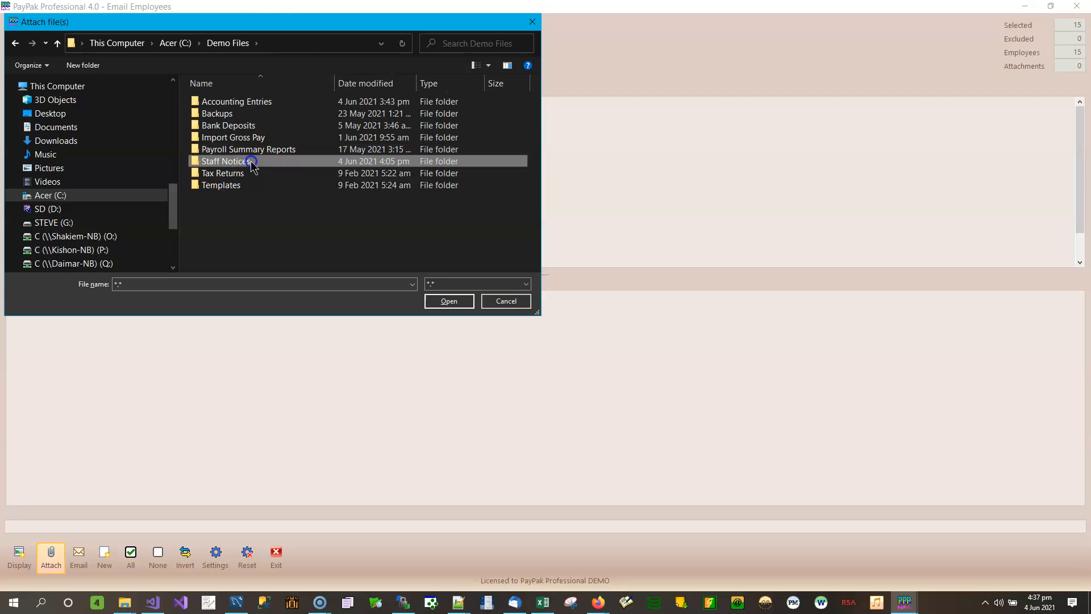
pyautogui.moveTo(326, 16); pyautogui.dragTo(570, 69)
pyautogui.moveTo(396, 78); pyautogui.dragTo(759, 152)
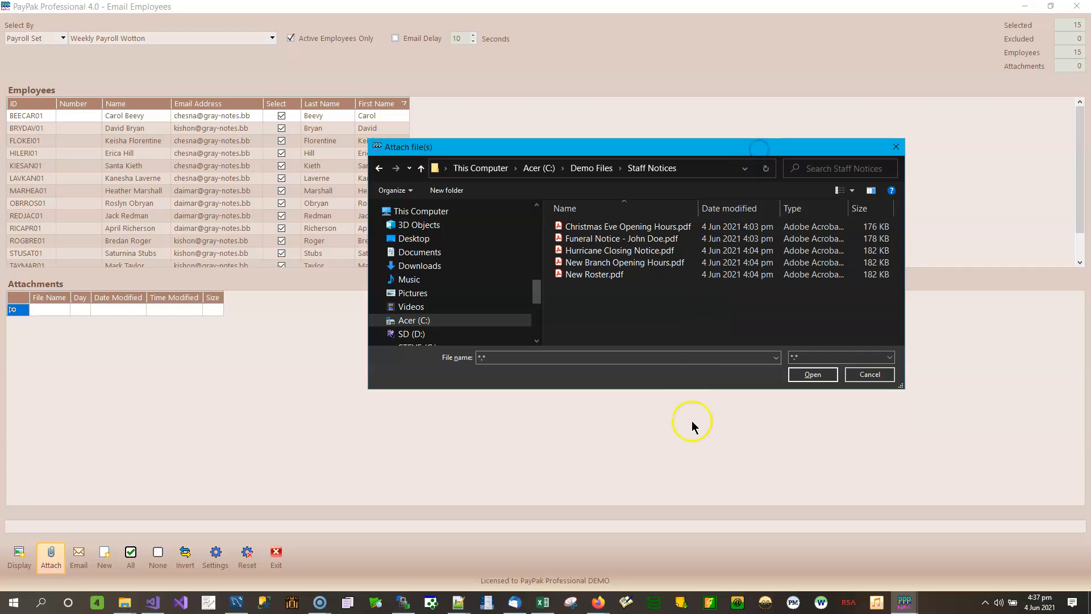
pyautogui.moveTo(698, 389); pyautogui.dragTo(697, 442)
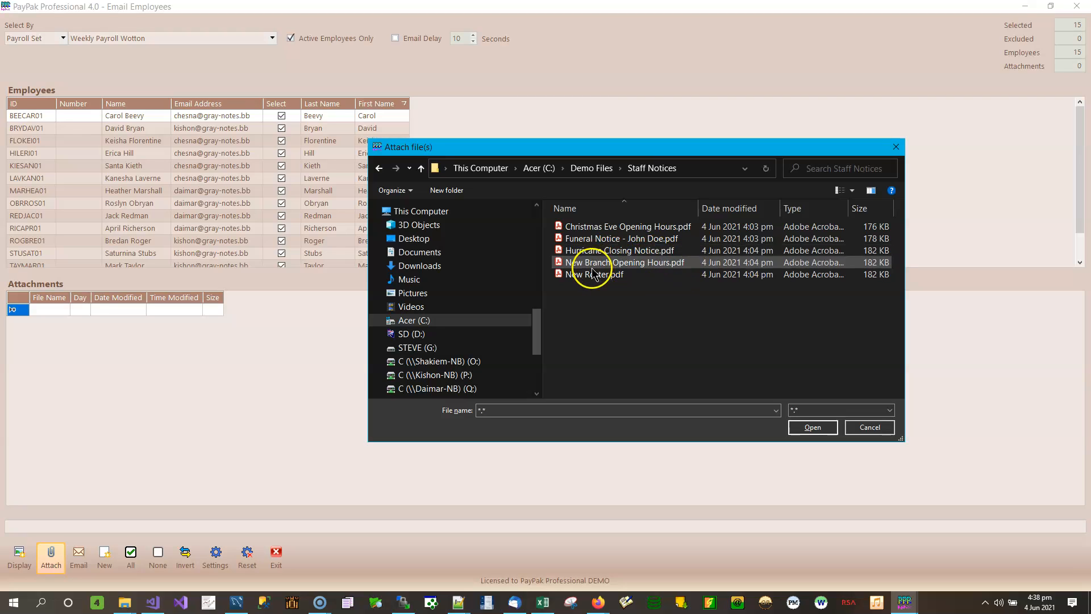
# - Attach New Roster.pdf, New Branch Opening Hours.pdf and Hurricane Closing Notice.pdf together
pyautogui.click(628, 274)
pyautogui.keyDown('ctrl'); pyautogui.click(650, 265); pyautogui.keyUp('ctrl')
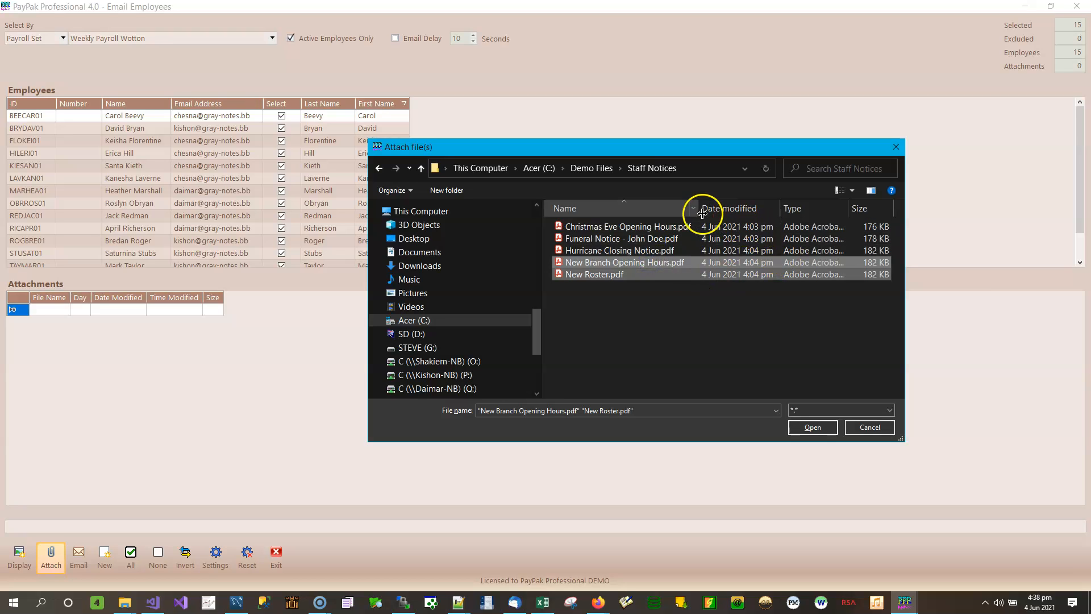
pyautogui.keyDown('ctrl'); pyautogui.click(620, 249); pyautogui.keyUp('ctrl')
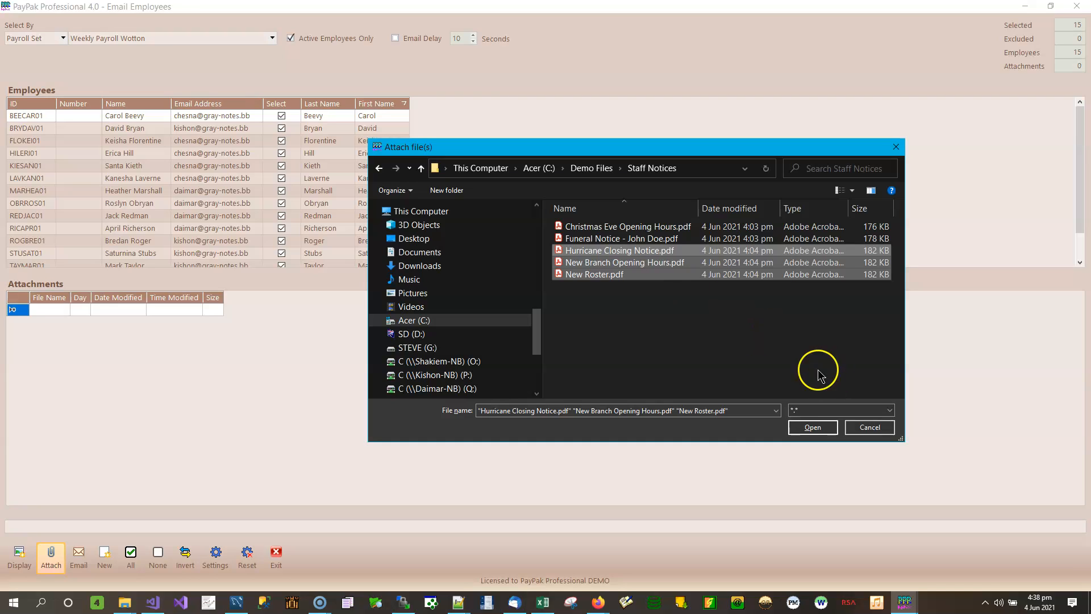
pyautogui.click(813, 427)
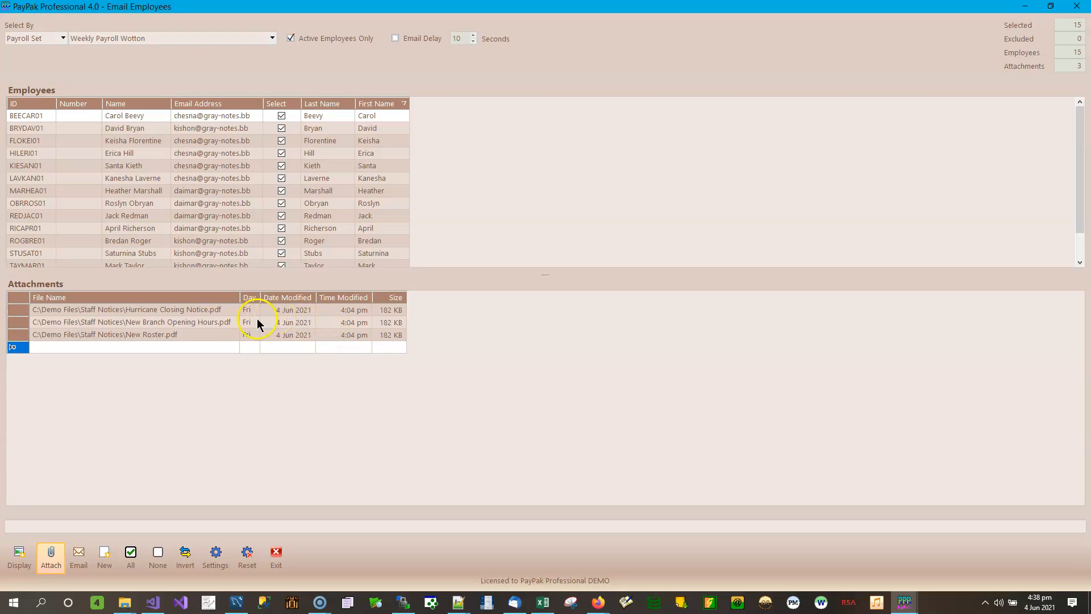
# - Open the Email Manager for the selected employees, move it clear of the lists and view the sending accounts
pyautogui.click(80, 562)
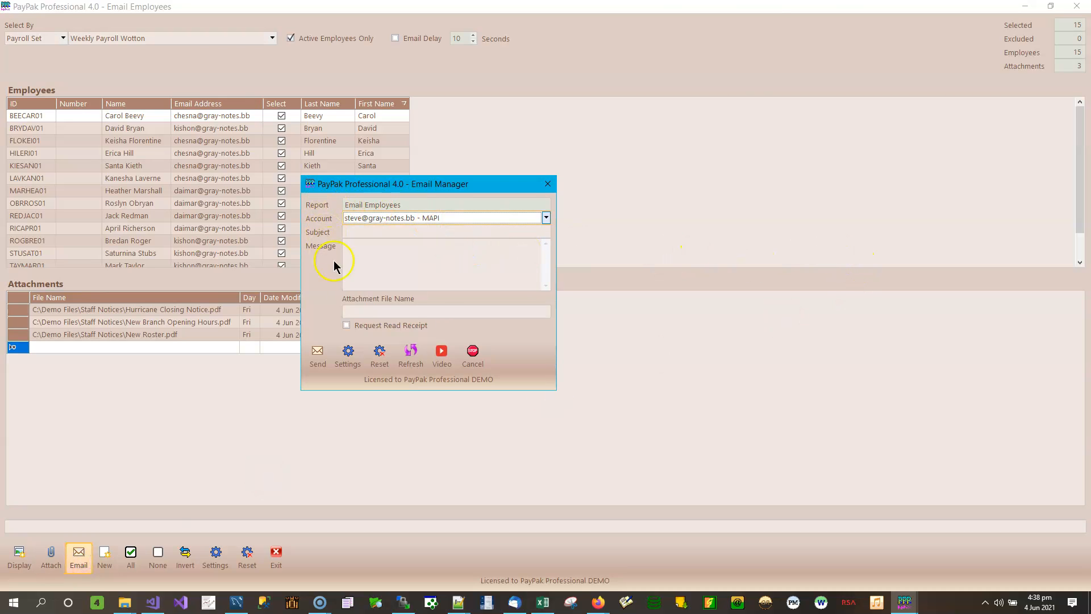
pyautogui.moveTo(428, 185); pyautogui.dragTo(687, 169)
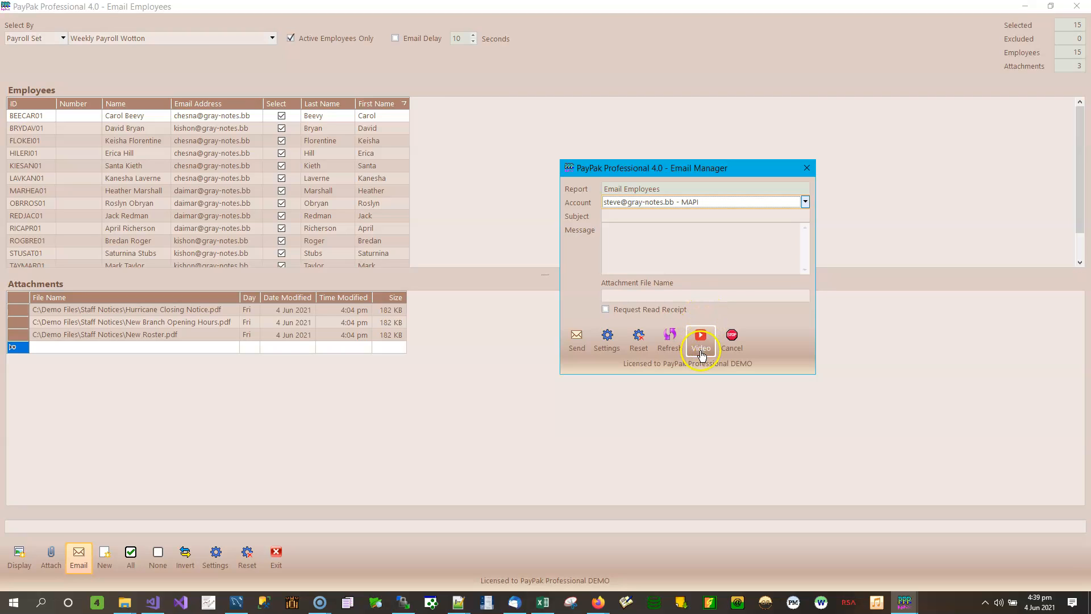
pyautogui.click(805, 203)
pyautogui.click(805, 203)
pyautogui.click(576, 345)
# - Enter "Closing on Tuesday" as the email subject
pyautogui.click(639, 218)
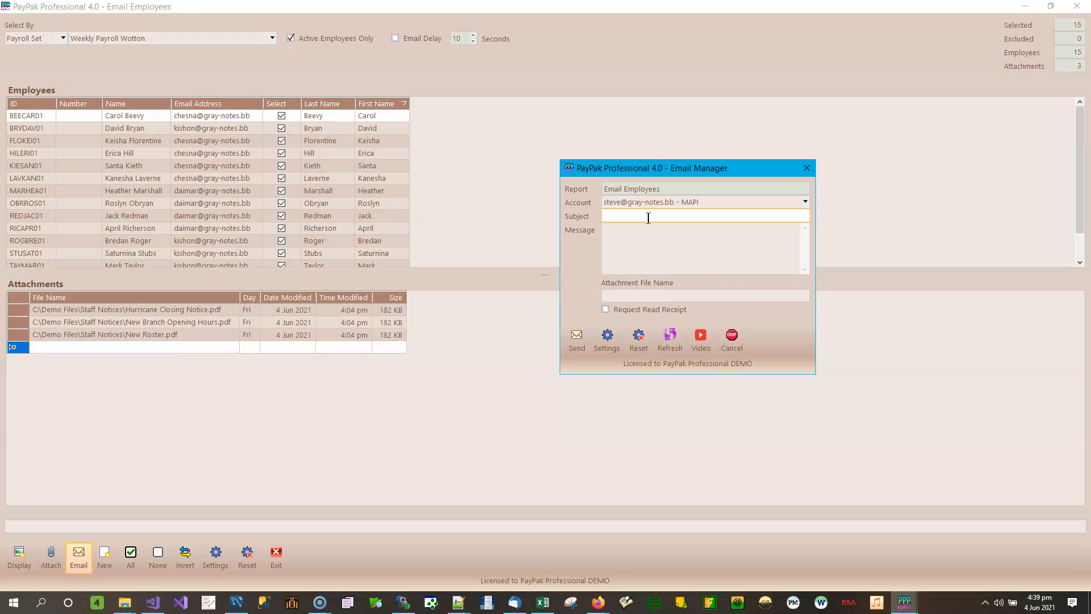
pyautogui.write('Closing')
pyautogui.press('BackSpace')
pyautogui.press('BackSpace')
pyautogui.press('BackSpace')
pyautogui.press('BackSpace')
pyautogui.press('BackSpace')
pyautogui.press('BackSpace')
pyautogui.write('osing on Tuesday')
# - Write the message "Please be informed that we will be closed next week Tuesday 8 June 2021 and will reopen on the following day."
pyautogui.click(668, 241)
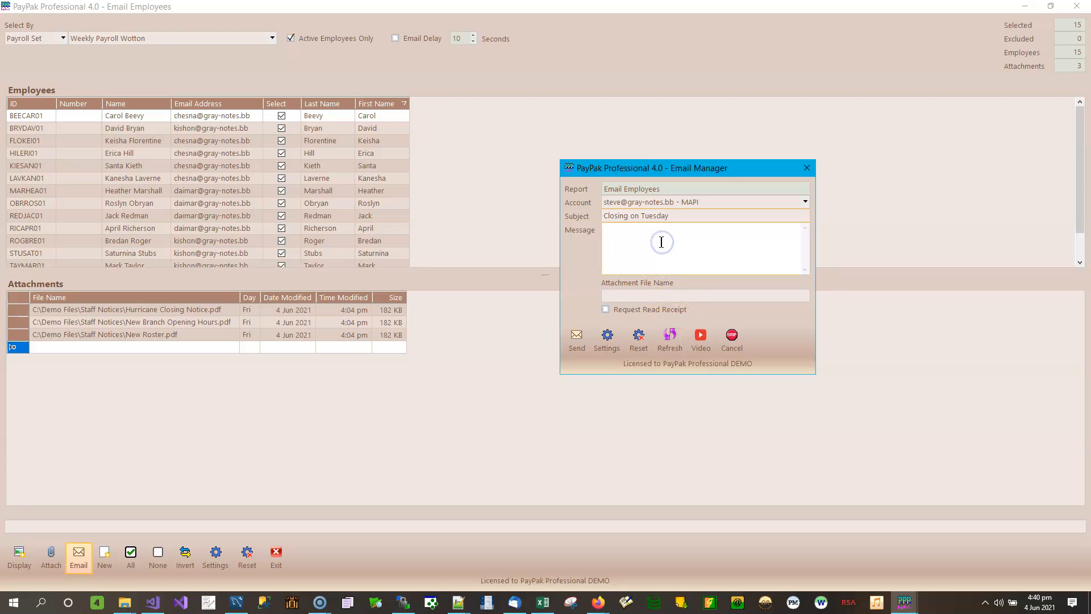
pyautogui.click(1040, 606)
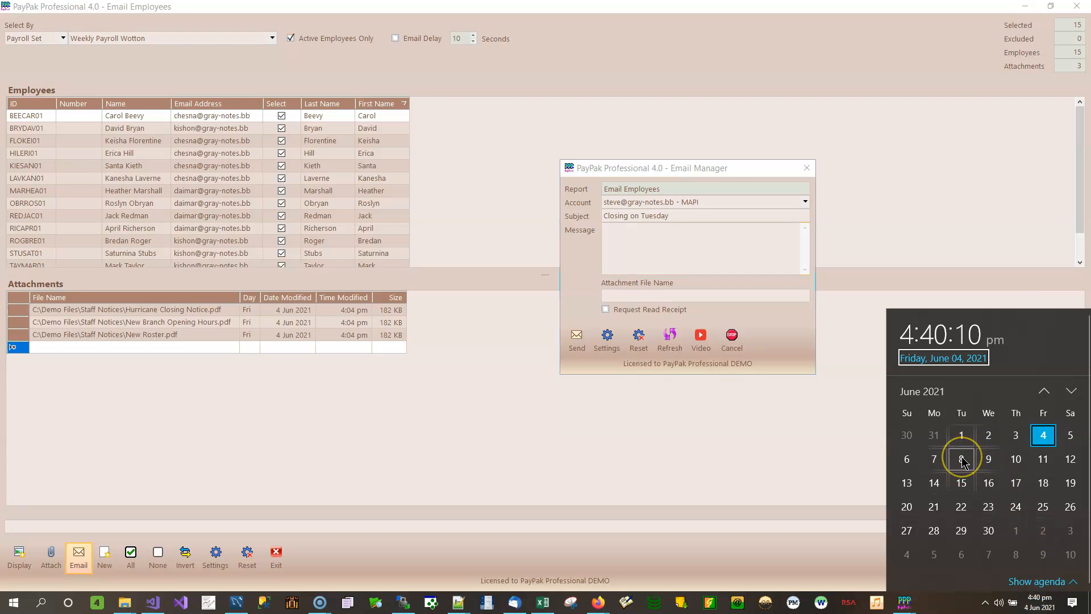
pyautogui.click(663, 227)
pyautogui.write('Please be infor')
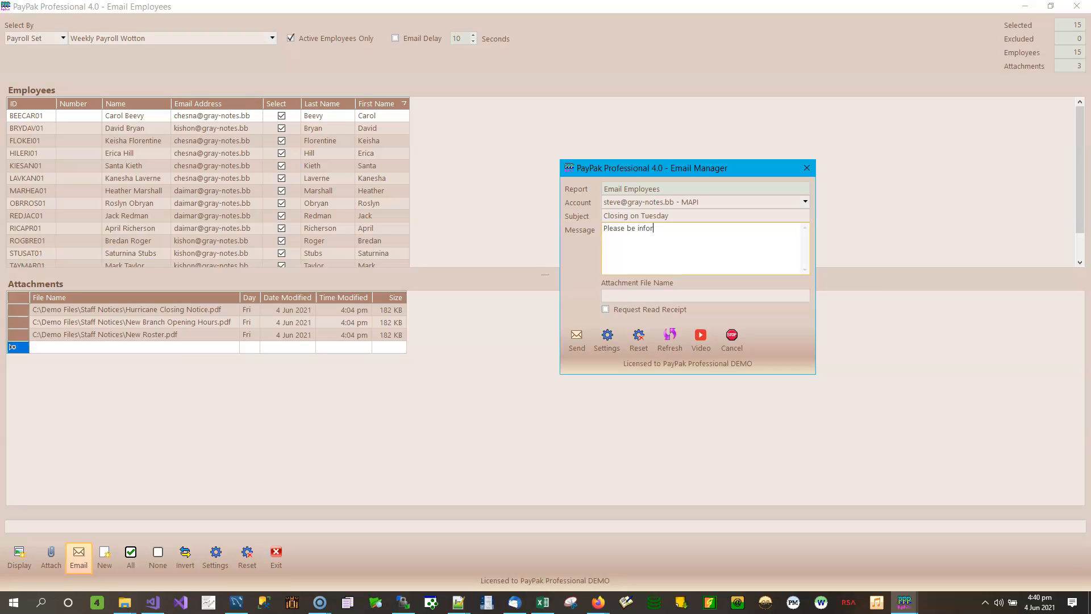
pyautogui.write('mmed that we will be closed next week Tuesday 8')
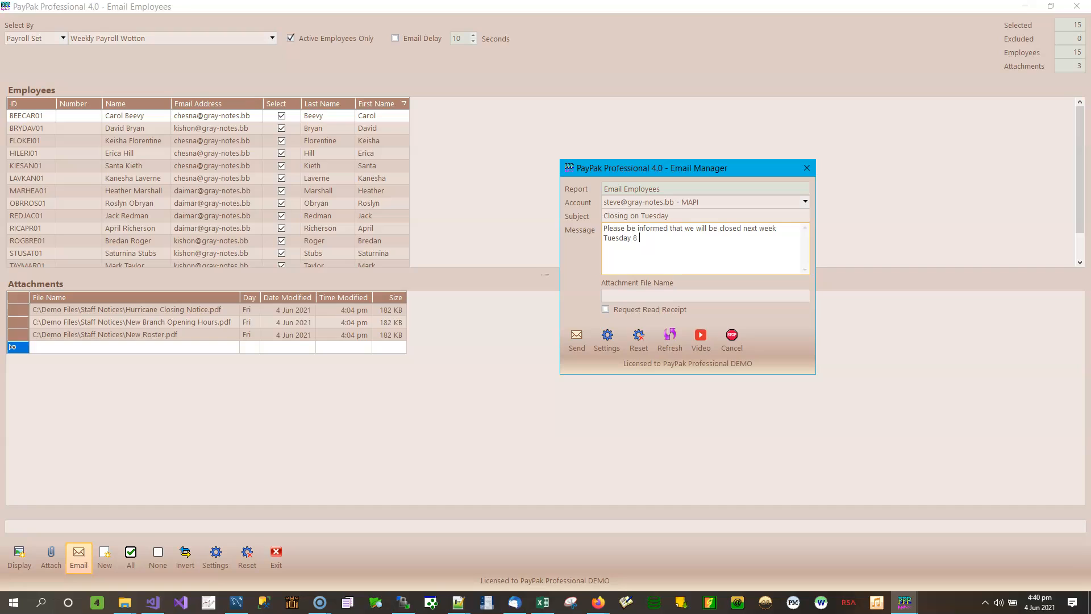
pyautogui.write('202')
pyautogui.write('1 and will reopen on the following day.')
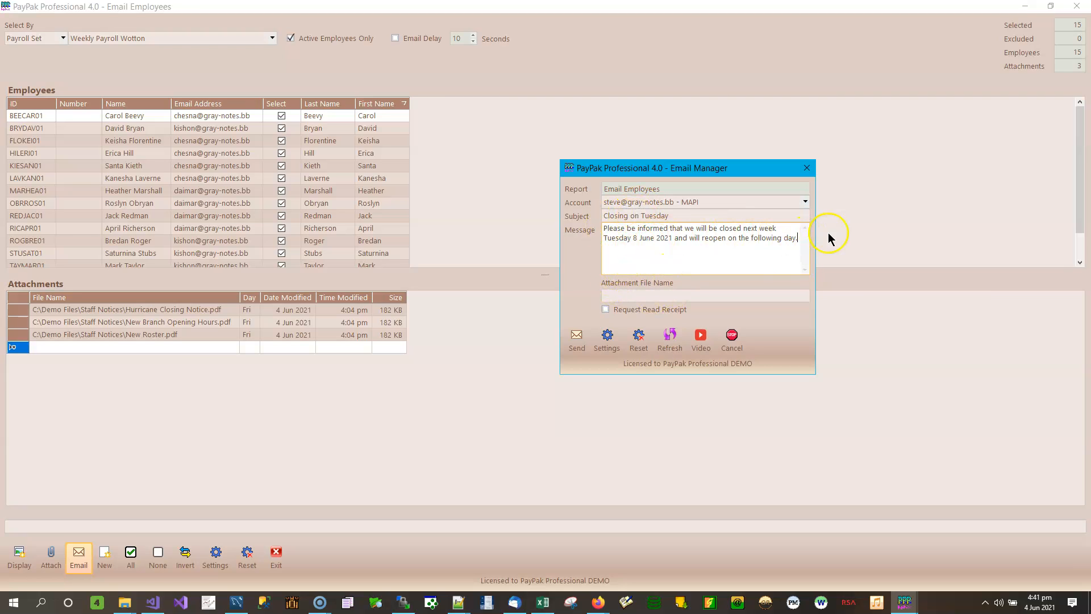
# - Turn the read receipt request on and off again, leaving the attachment file name empty, and reposition the Email Manager
pyautogui.click(619, 299)
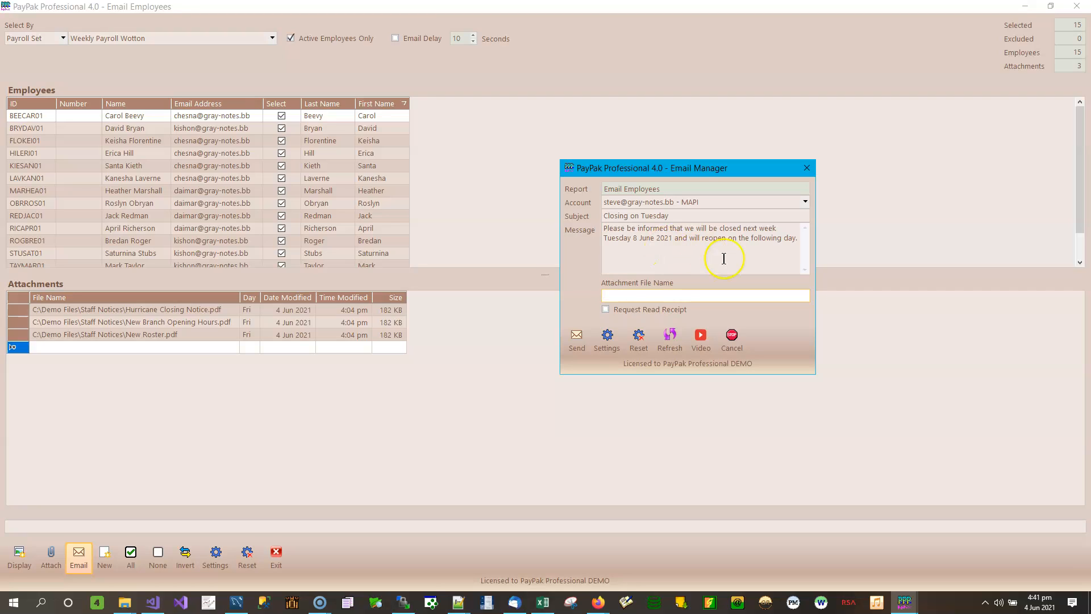
pyautogui.click(611, 309)
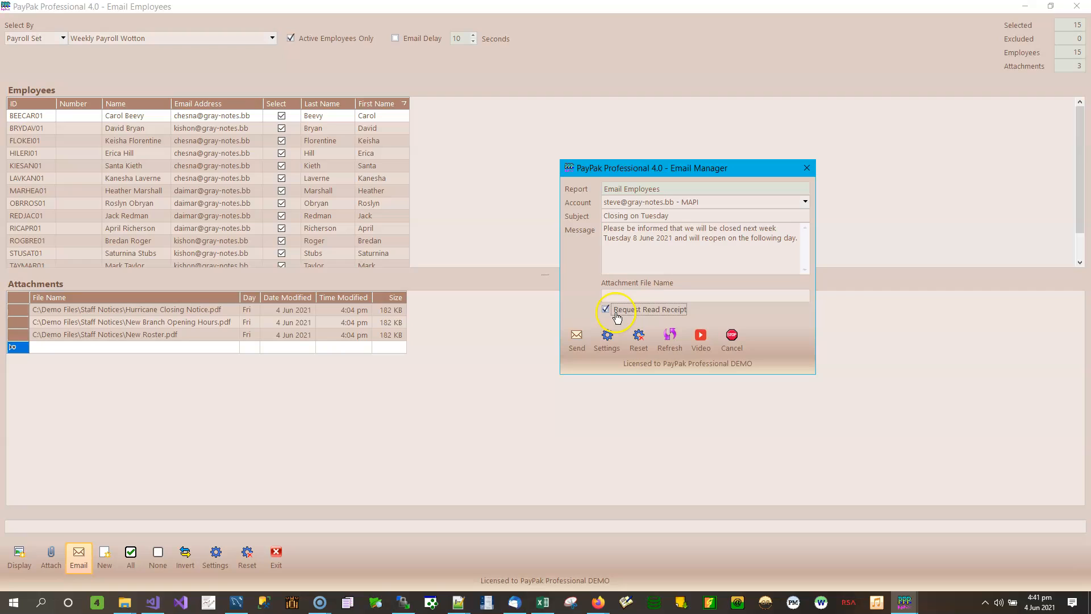
pyautogui.click(682, 310)
pyautogui.moveTo(693, 160); pyautogui.dragTo(571, 171)
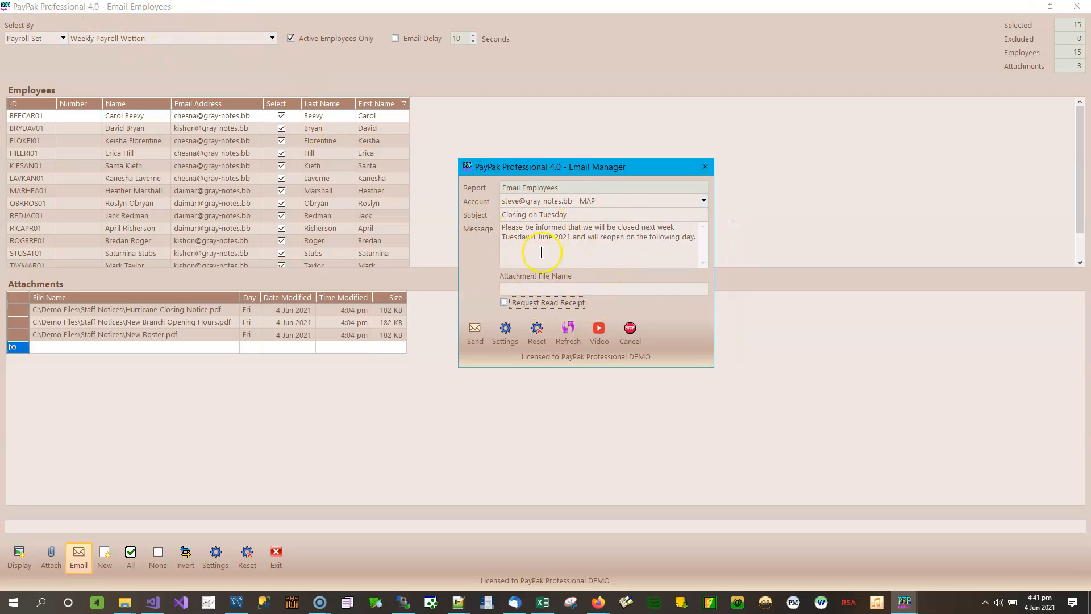
# - Close the Email Manager and enlarge the employee list by lowering the divider above the attachments
pyautogui.click(475, 341)
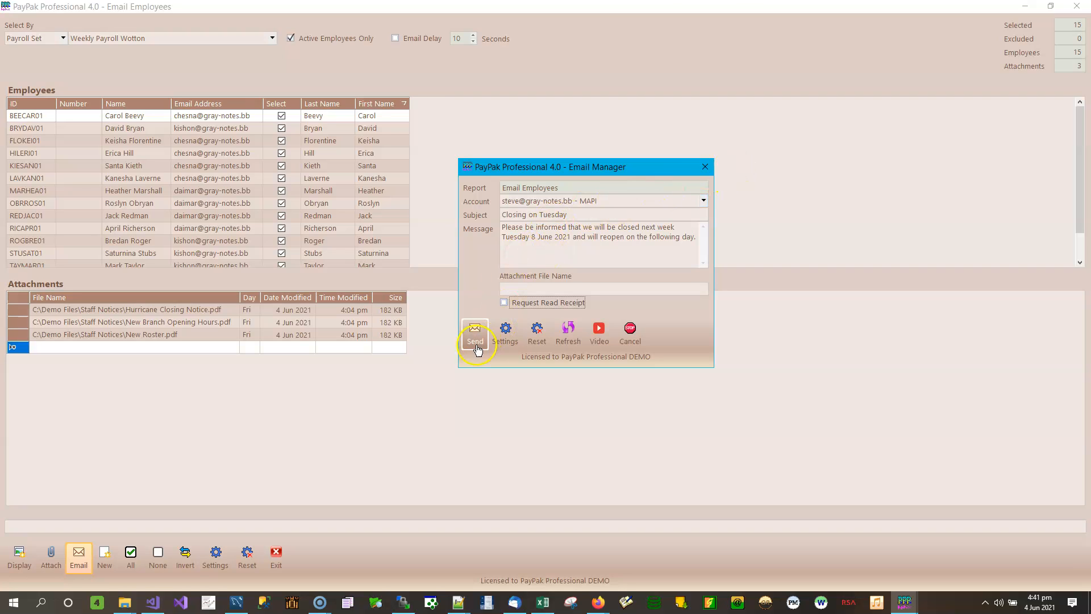
pyautogui.click(704, 167)
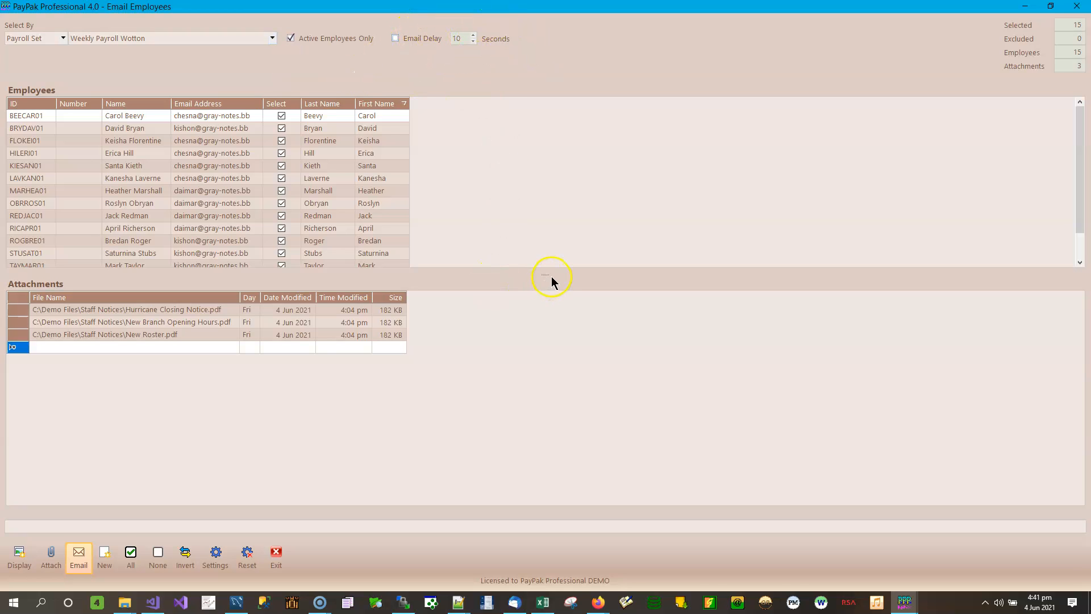
pyautogui.moveTo(549, 279); pyautogui.dragTo(547, 298)
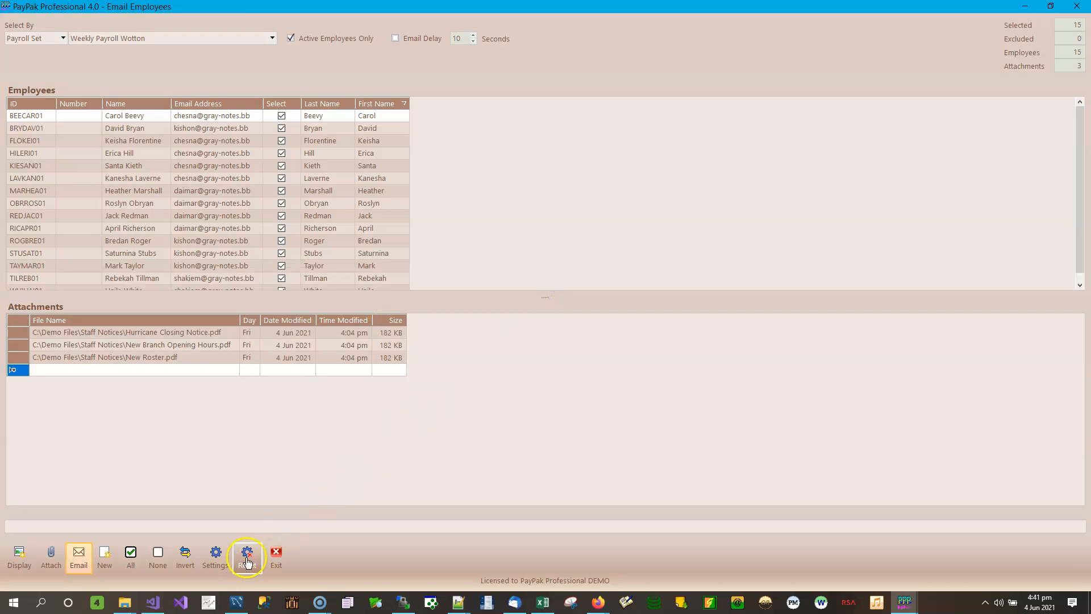